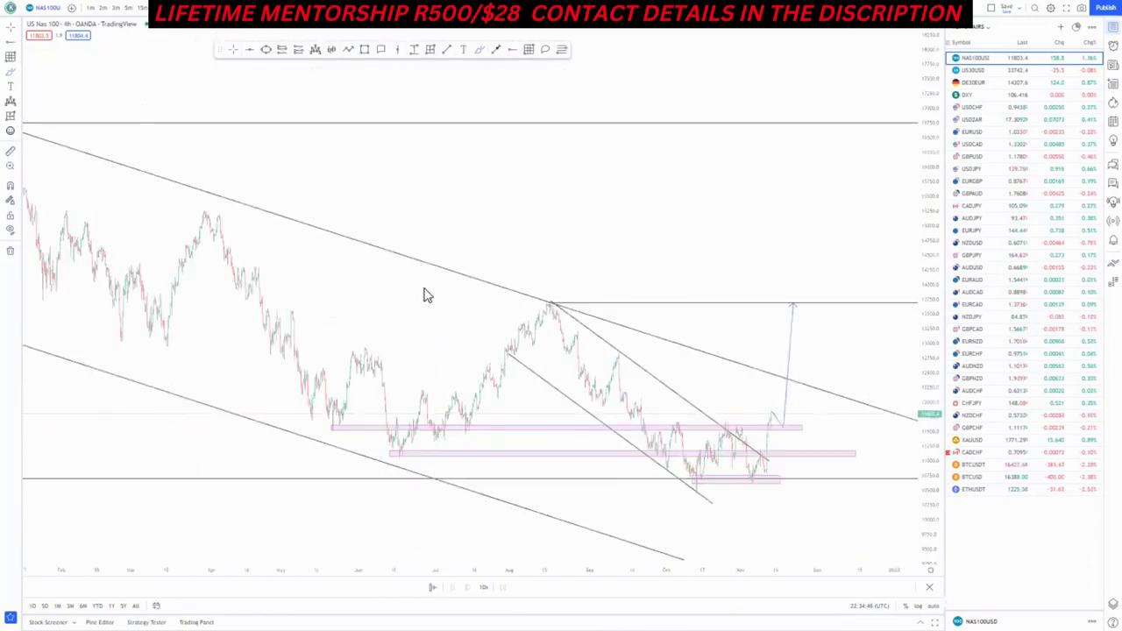
# On the 1-hour NAS100 chart, shorten the upper purple zone so it starts in early September and shift it up slightly
pyautogui.scroll(-10, 430, 337)
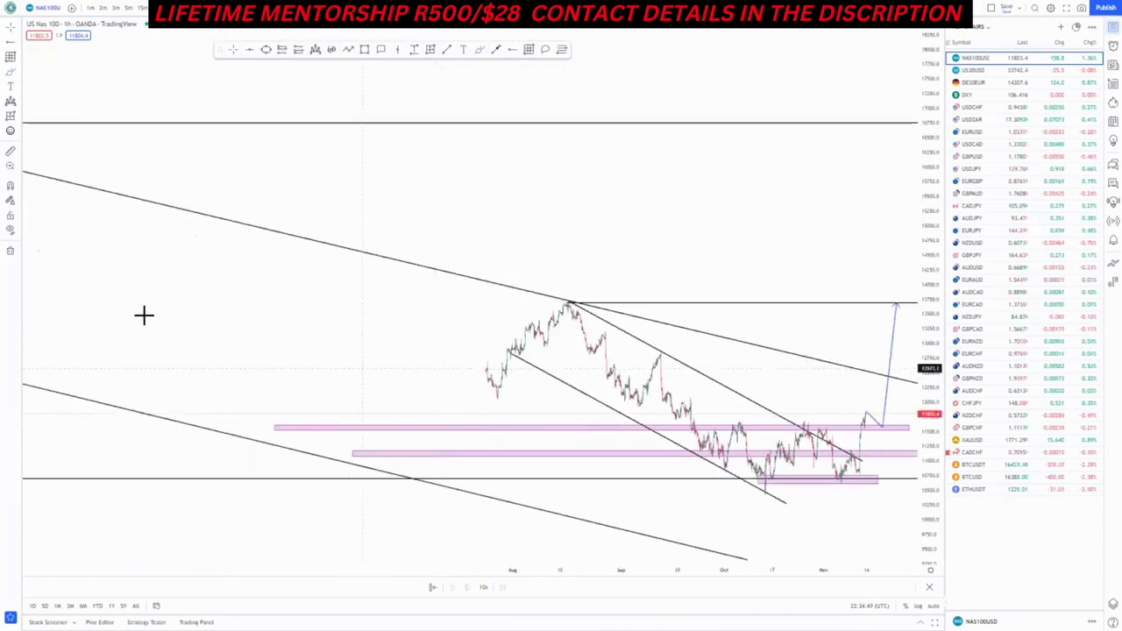
pyautogui.moveTo(337, 169); pyautogui.dragTo(121, 116)
pyautogui.moveTo(939, 523); pyautogui.dragTo(930, 411)
pyautogui.moveTo(778, 414); pyautogui.dragTo(820, 358)
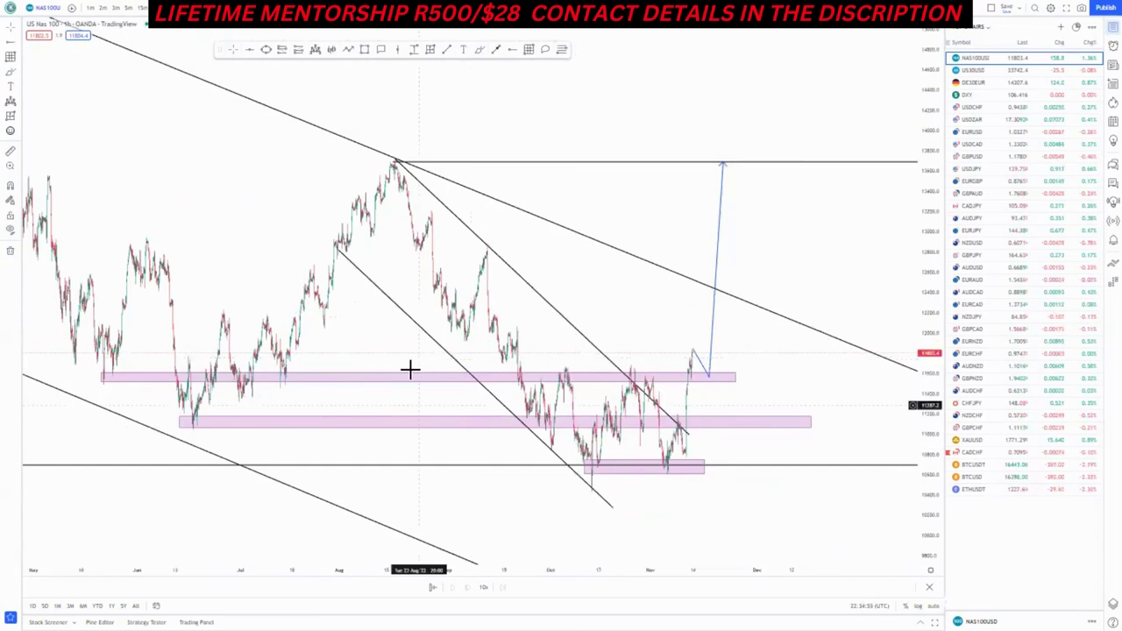
pyautogui.moveTo(101, 374); pyautogui.dragTo(467, 372)
pyautogui.moveTo(578, 377); pyautogui.dragTo(578, 372)
pyautogui.click(429, 391)
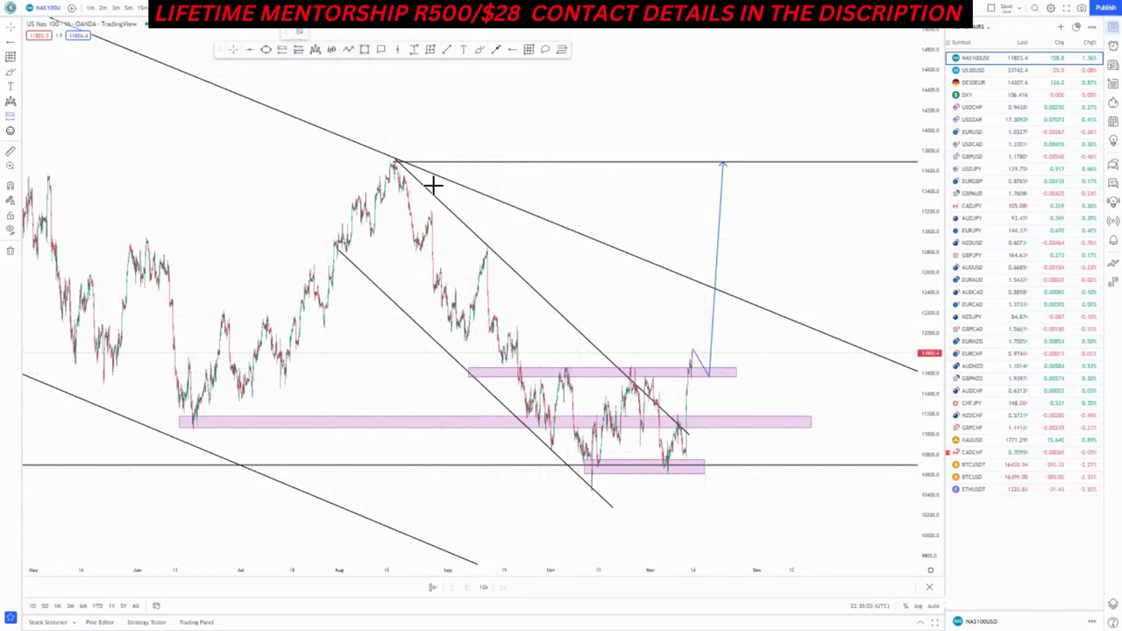
# Place a long position at the upper purple zone, with its target at the resistance line near 13,670 and its stop below the zone
pyautogui.click(708, 364)
pyautogui.moveTo(705, 247); pyautogui.dragTo(706, 160)
pyautogui.moveTo(709, 434); pyautogui.dragTo(708, 386)
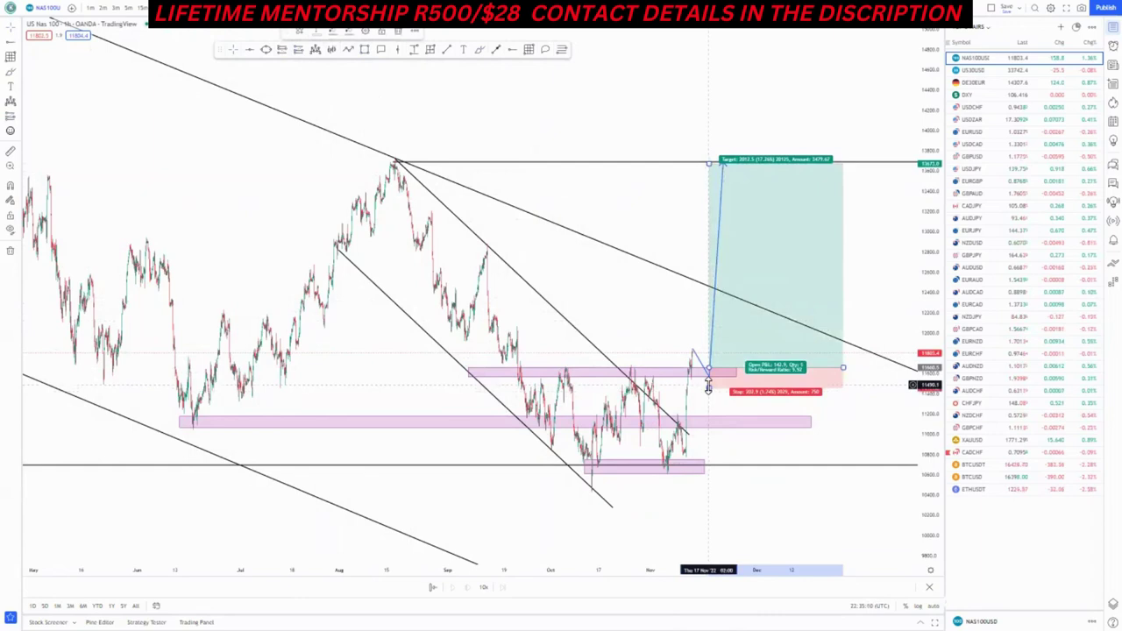
# Raise the long position's target to the uppermost horizontal line at about 16,738
pyautogui.moveTo(762, 528); pyautogui.dragTo(706, 601)
pyautogui.moveTo(932, 357); pyautogui.dragTo(931, 465)
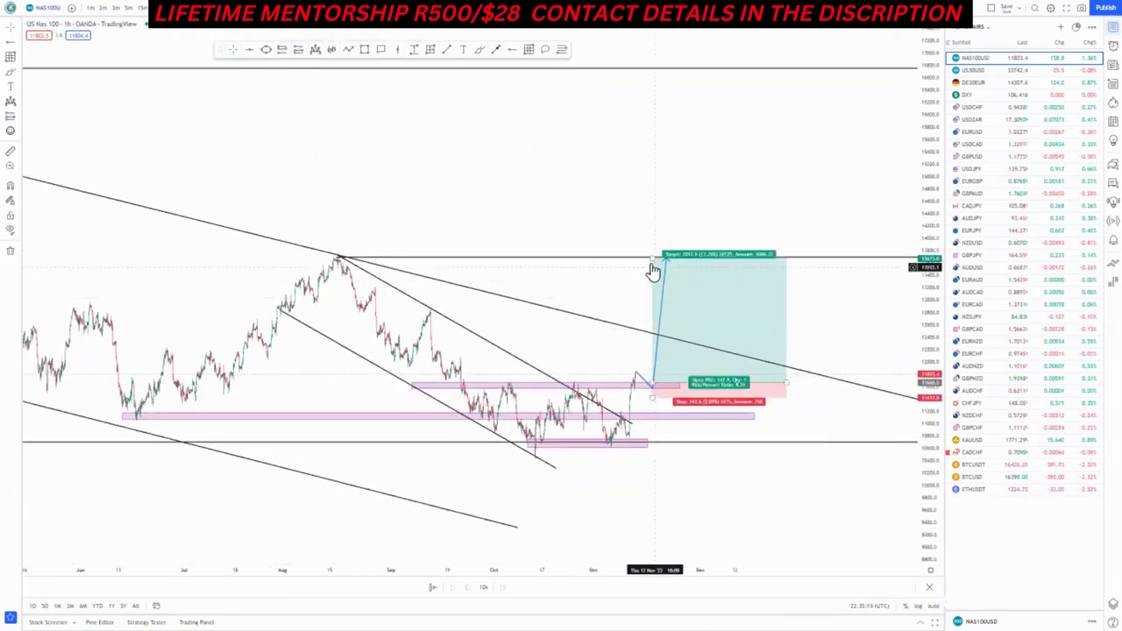
pyautogui.moveTo(653, 258); pyautogui.dragTo(656, 97)
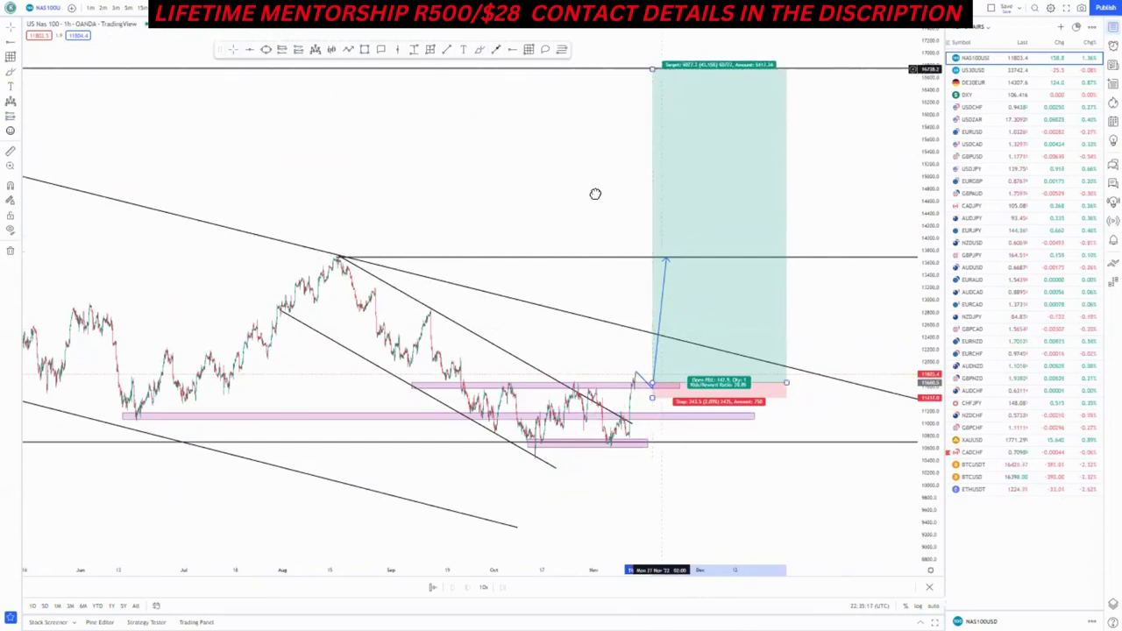
pyautogui.moveTo(595, 194); pyautogui.dragTo(592, 243)
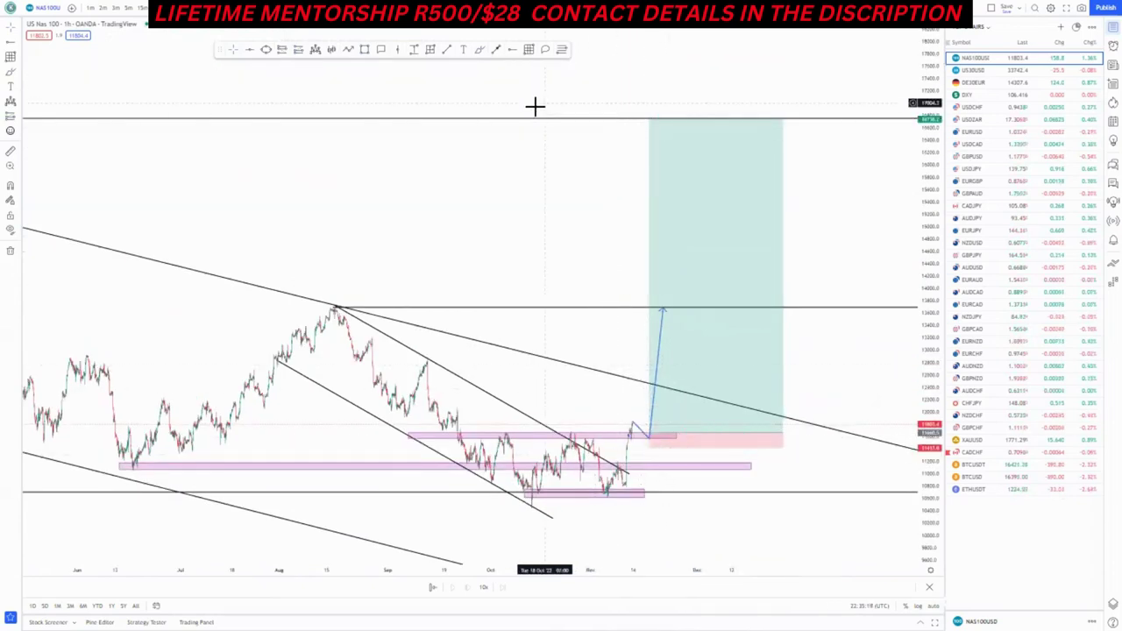
# Brush in the projected price path: a pullback to the zone, a range above the descending trendline, and a rally to the uppermost line
pyautogui.click(639, 435)
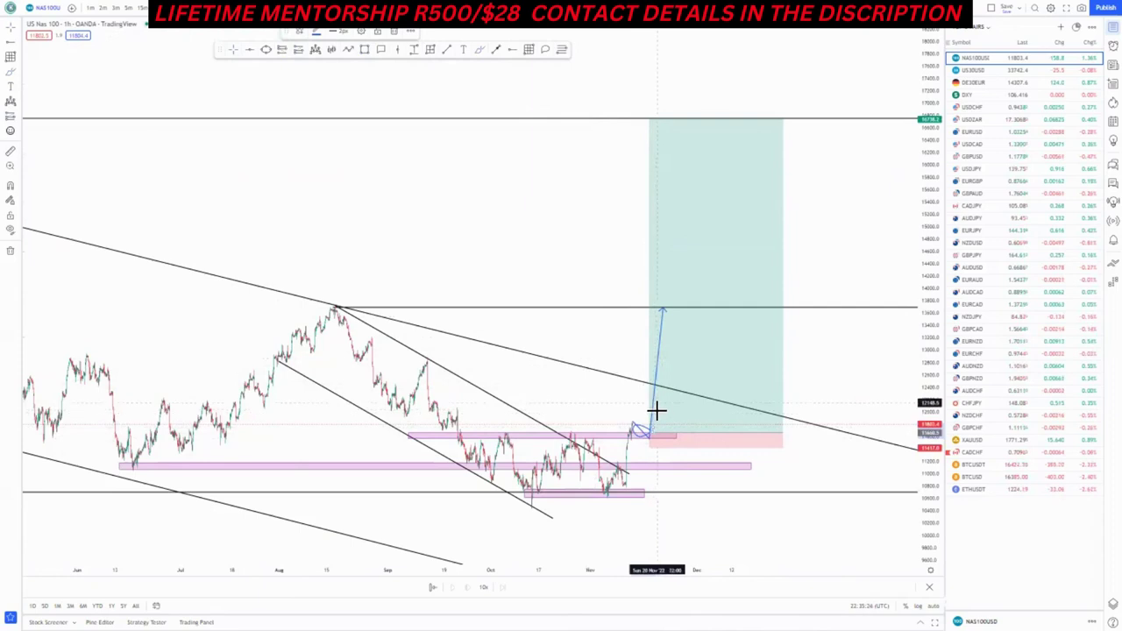
pyautogui.moveTo(654, 359)
pyautogui.mouseDown()
pyautogui.moveTo(662, 383)
pyautogui.moveTo(696, 371)
pyautogui.moveTo(722, 394)
pyautogui.mouseUp()
pyautogui.moveTo(653, 358)
pyautogui.mouseDown()
pyautogui.moveTo(719, 368)
pyautogui.moveTo(657, 381)
pyautogui.moveTo(714, 388)
pyautogui.moveTo(748, 308)
pyautogui.mouseUp()
pyautogui.moveTo(758, 252)
pyautogui.mouseDown()
pyautogui.moveTo(801, 125)
pyautogui.moveTo(813, 129)
pyautogui.mouseUp()
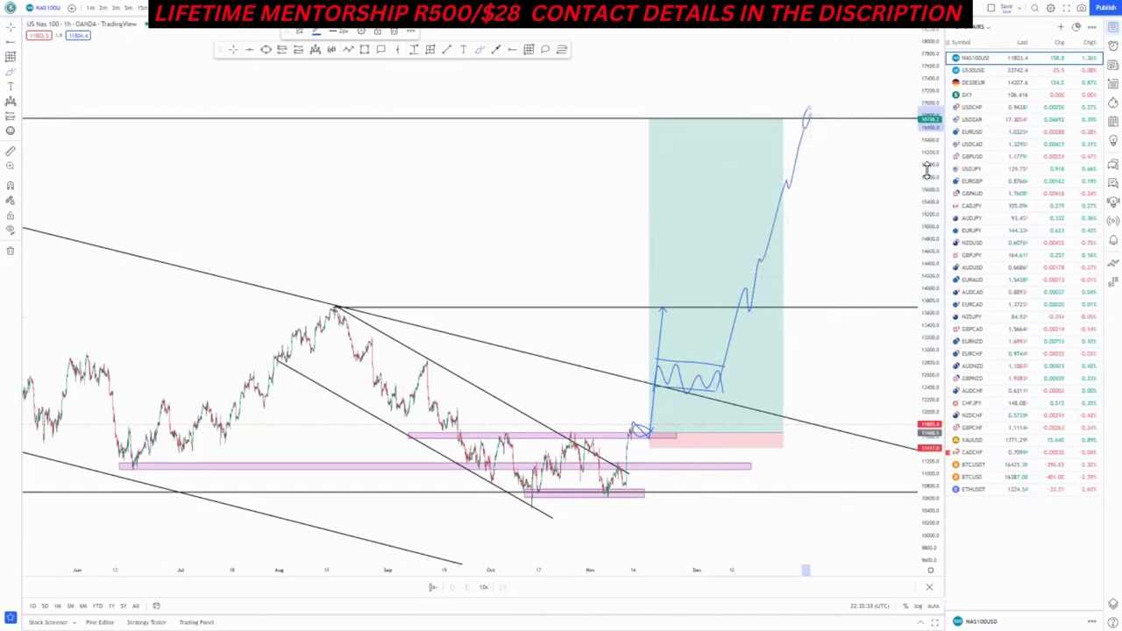
pyautogui.moveTo(928, 170); pyautogui.dragTo(919, 247)
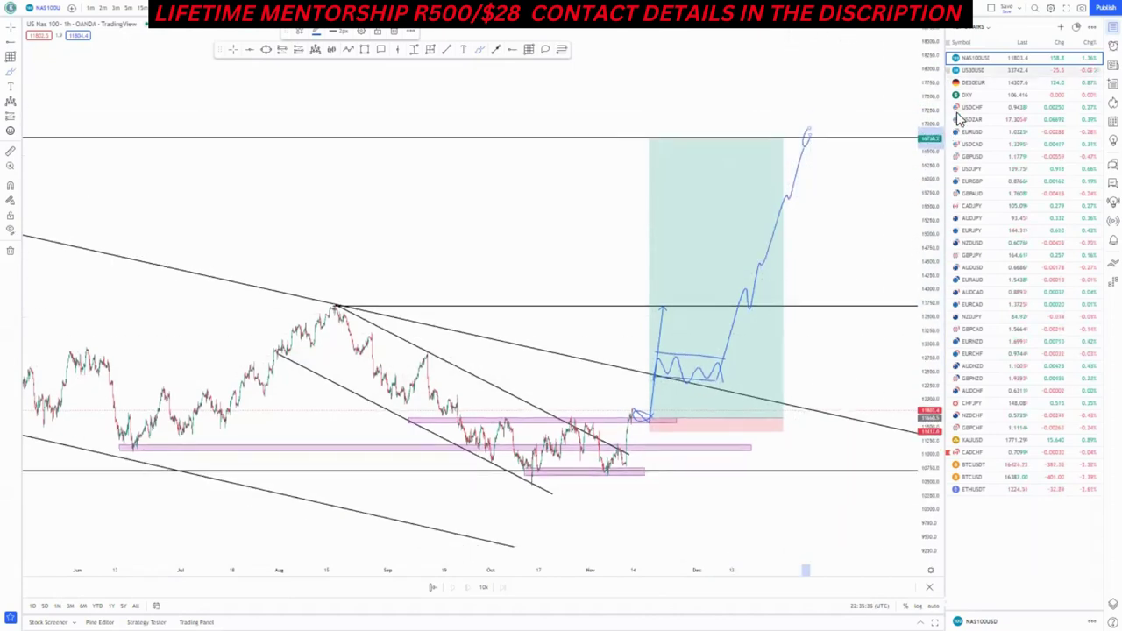
# Switch the chart to US30USD and remove its existing drawings
pyautogui.press('Down')
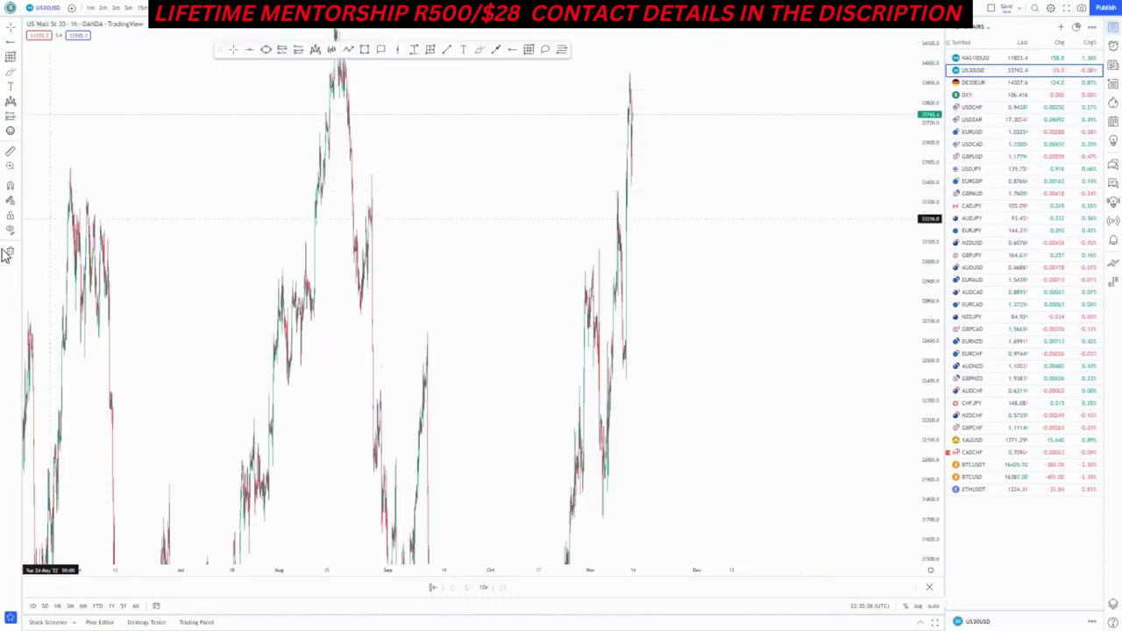
pyautogui.click(19, 252)
pyautogui.click(71, 230)
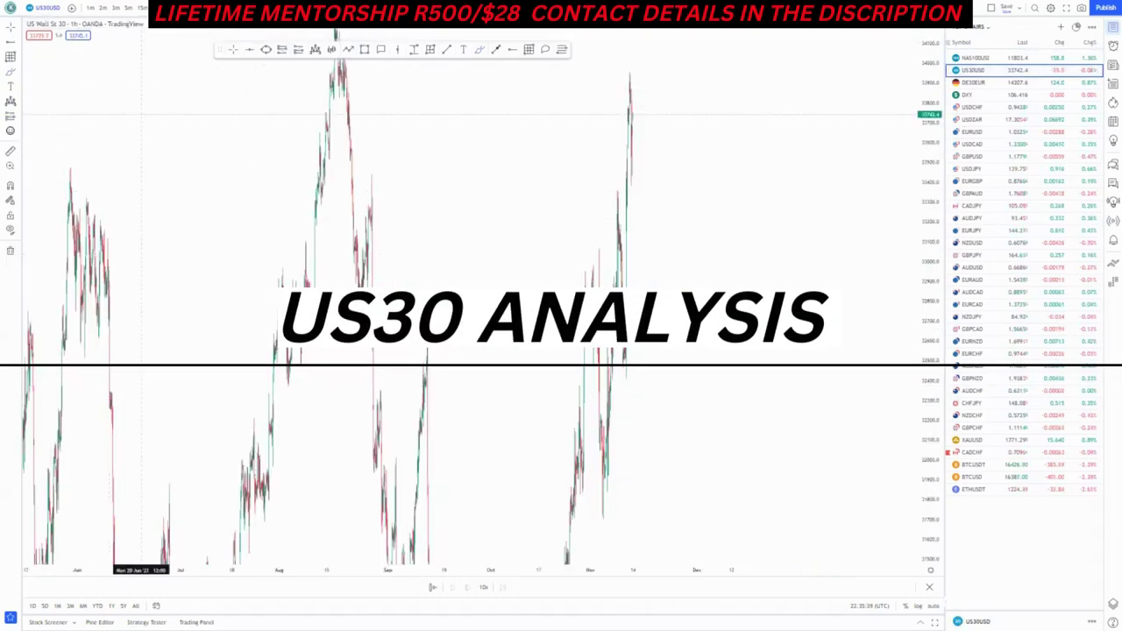
# Set the US30USD chart to the weekly (1W) timeframe and reset the chart view
pyautogui.click(194, 8)
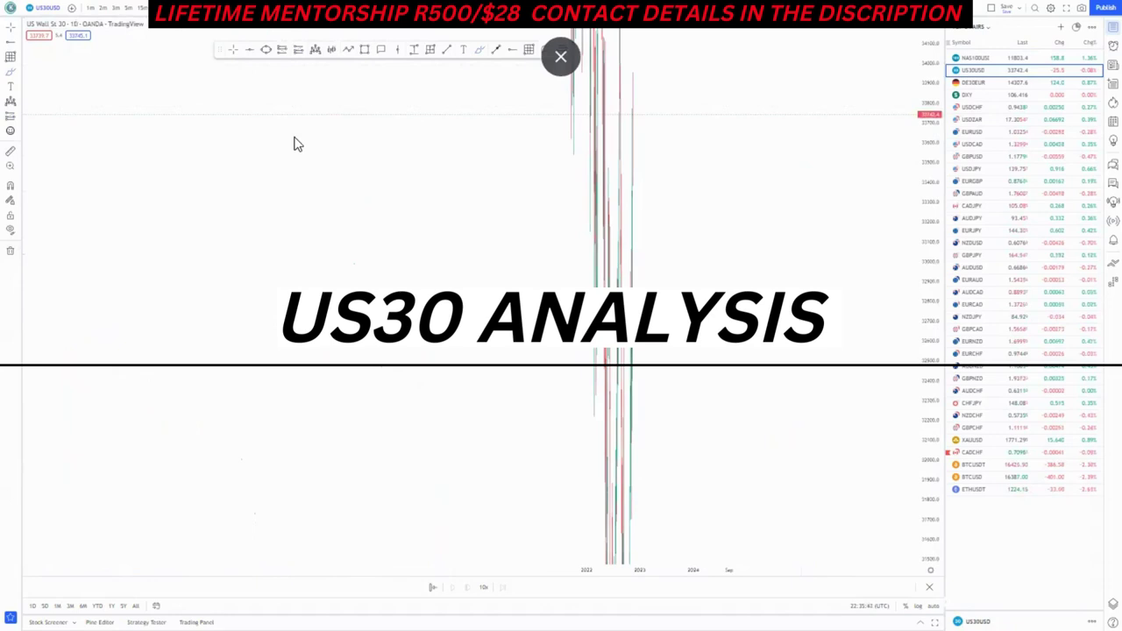
pyautogui.write('1W')
pyautogui.press('Return')
pyautogui.rightClick(319, 120)
pyautogui.click(354, 130)
pyautogui.scroll(3, 353, 110)
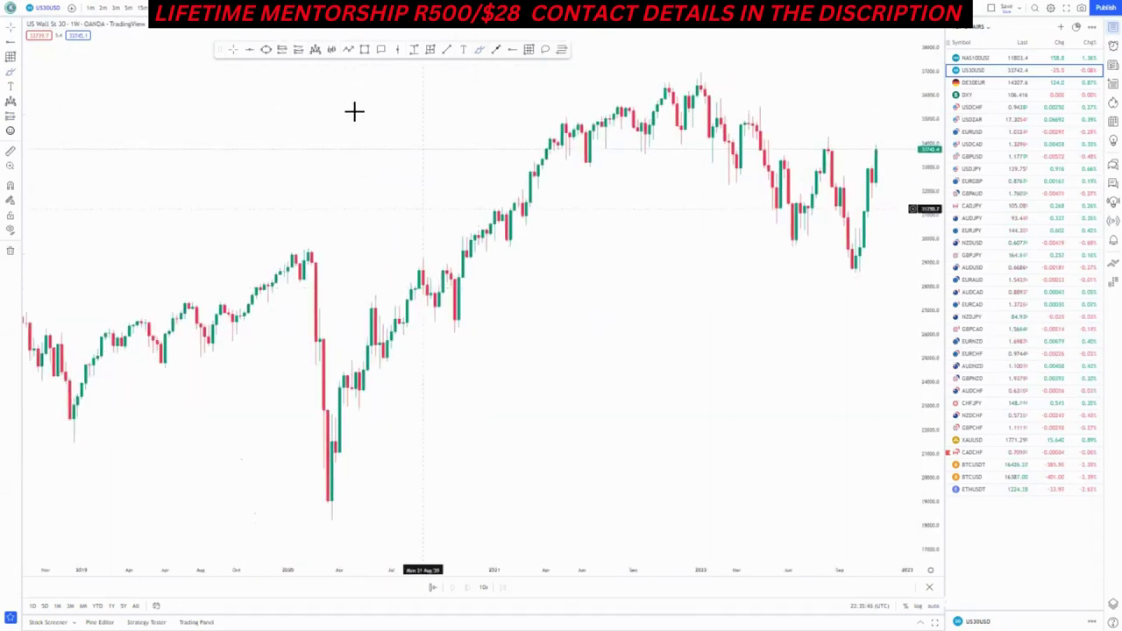
# Add horizontal rays from the early-2021 swing low and from the late-October 2020 low at about 26,280
pyautogui.moveTo(577, 268); pyautogui.dragTo(444, 294)
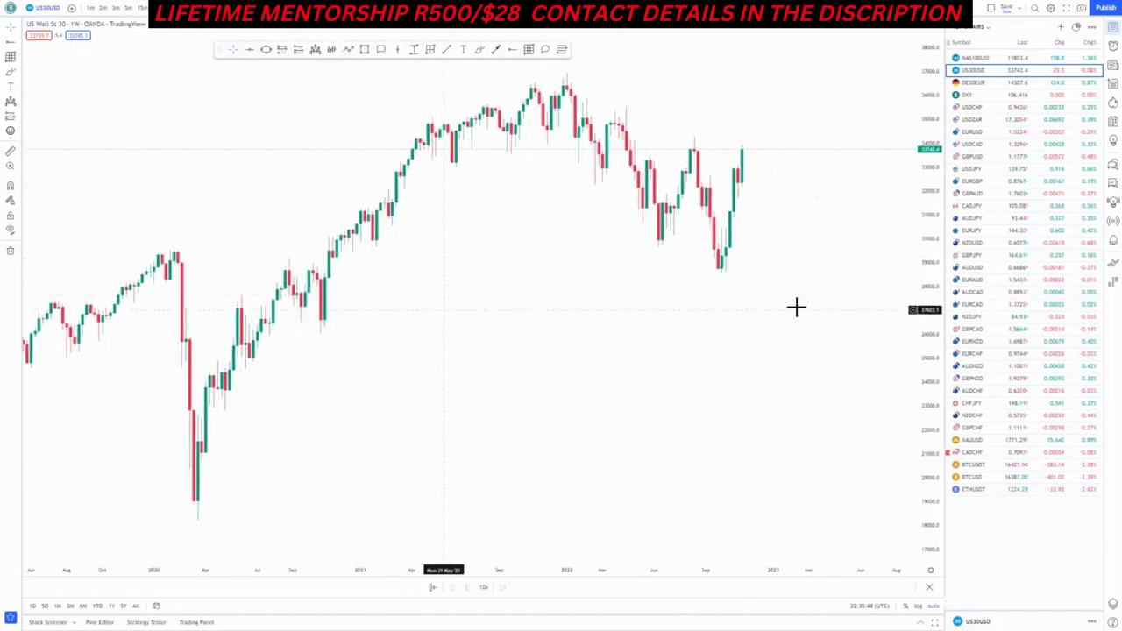
pyautogui.moveTo(928, 187); pyautogui.dragTo(894, 248)
pyautogui.hscroll(1, 493, 114)
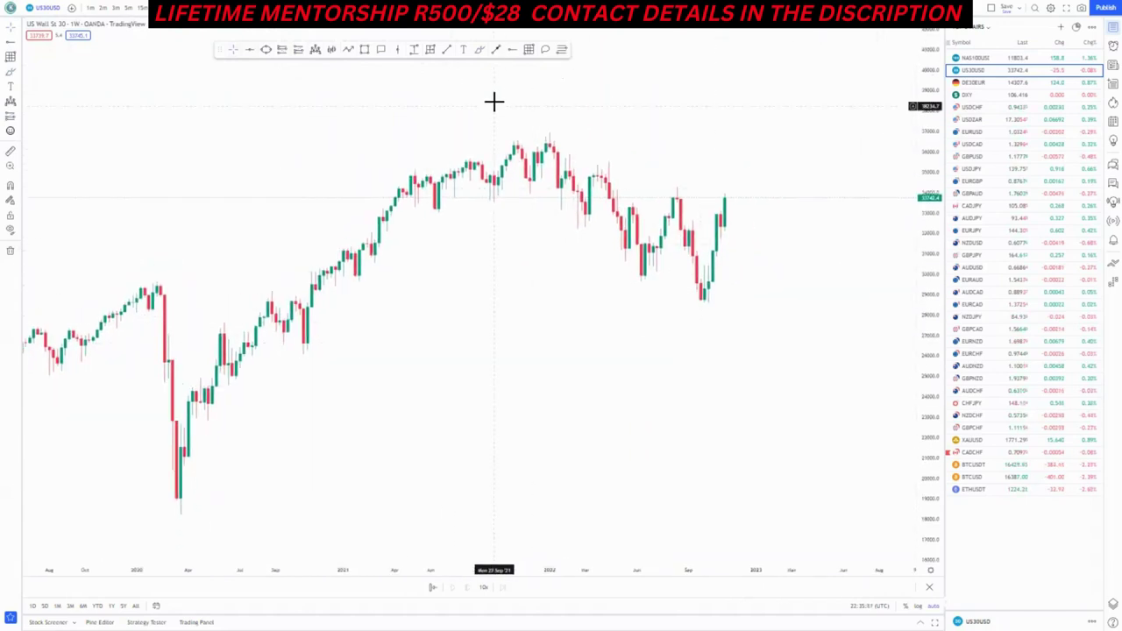
pyautogui.click(356, 279)
pyautogui.hscroll(1, 412, 132)
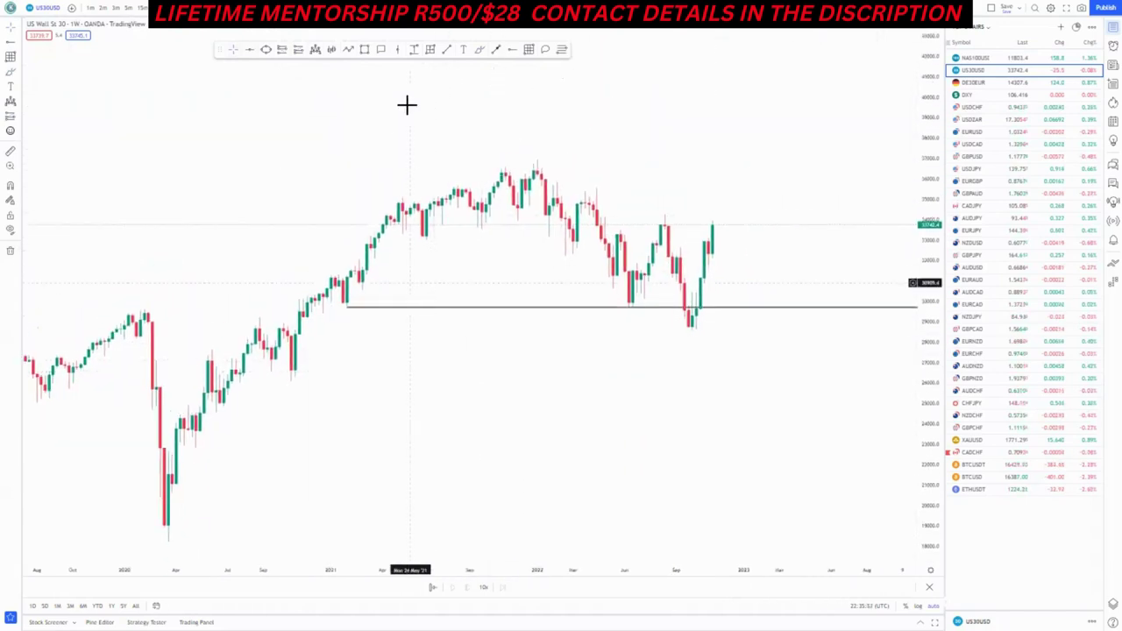
pyautogui.click(291, 375)
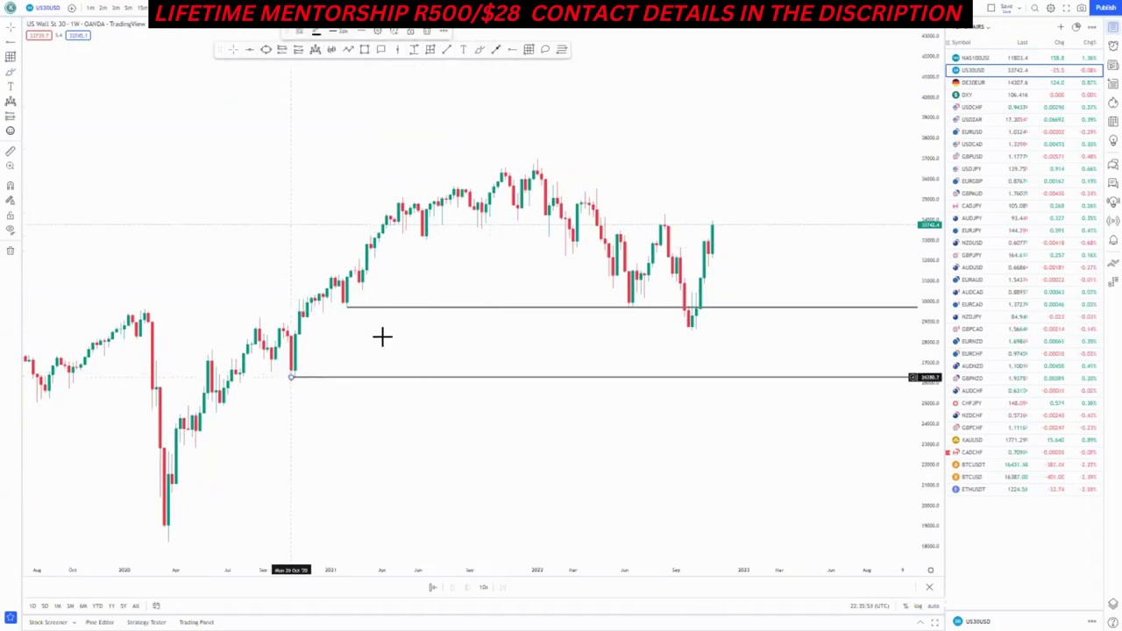
# Mark the early-2021 swing low at the start of the upper ray with a small rectangle
pyautogui.hscroll(1, 383, 172)
pyautogui.moveTo(322, 325); pyautogui.dragTo(347, 340)
pyautogui.hscroll(1, 396, 260)
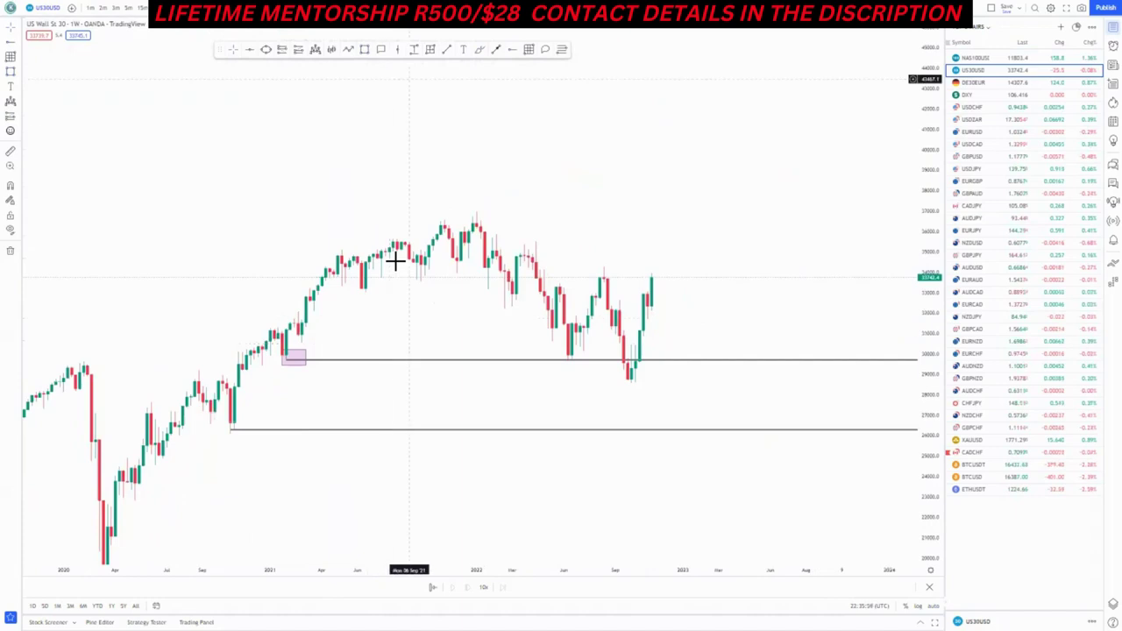
# Draw a descending channel with an upper trendline from the January 2022 high and a lower one from the September 2021 lows
pyautogui.moveTo(475, 208); pyautogui.dragTo(668, 299)
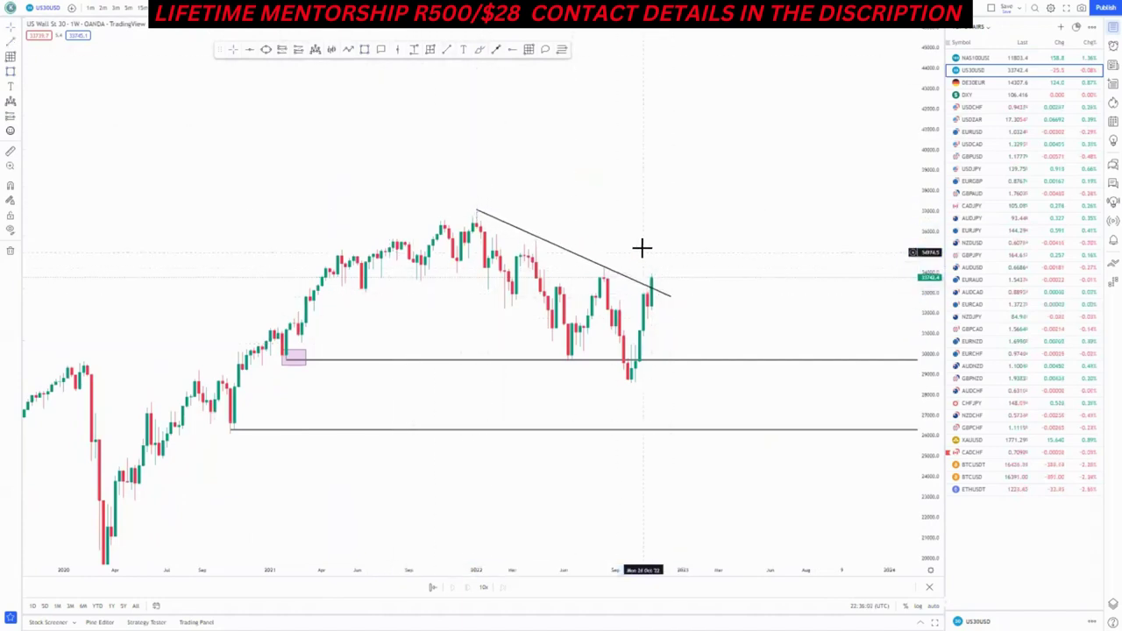
pyautogui.moveTo(409, 275)
pyautogui.mouseDown()
pyautogui.moveTo(604, 400)
pyautogui.moveTo(625, 393)
pyautogui.mouseUp()
pyautogui.click(707, 386)
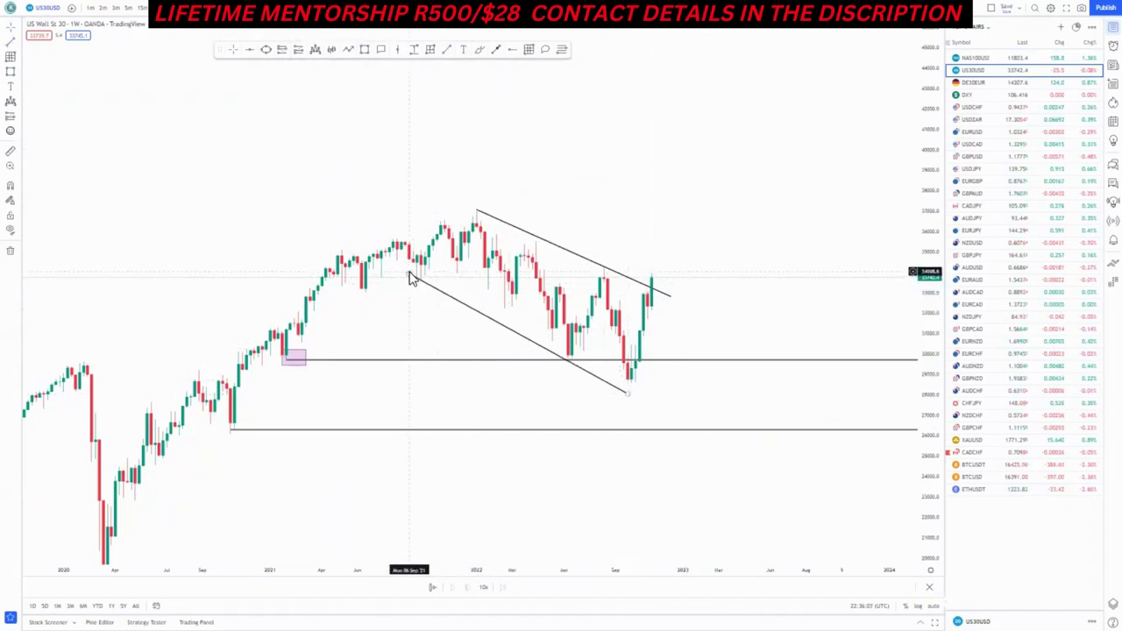
pyautogui.moveTo(409, 274); pyautogui.dragTo(413, 278)
pyautogui.click(487, 390)
# Add a horizontal ray from the January 2022 high at the start of the upper channel line
pyautogui.scroll(-3, 514, 426)
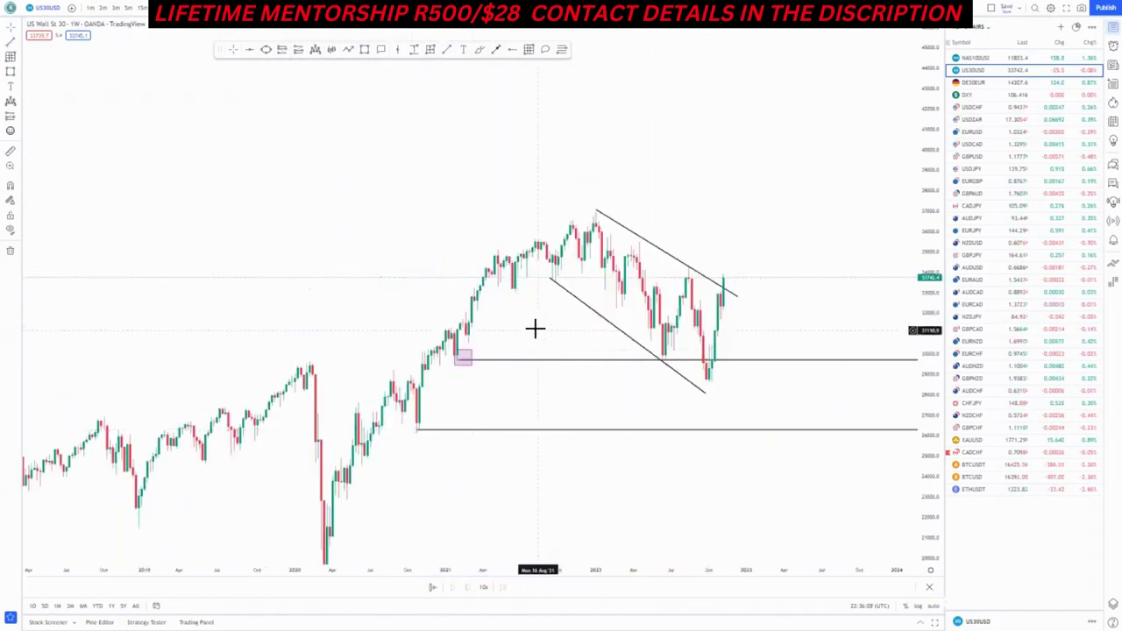
pyautogui.moveTo(539, 313); pyautogui.dragTo(479, 331)
pyautogui.click(538, 228)
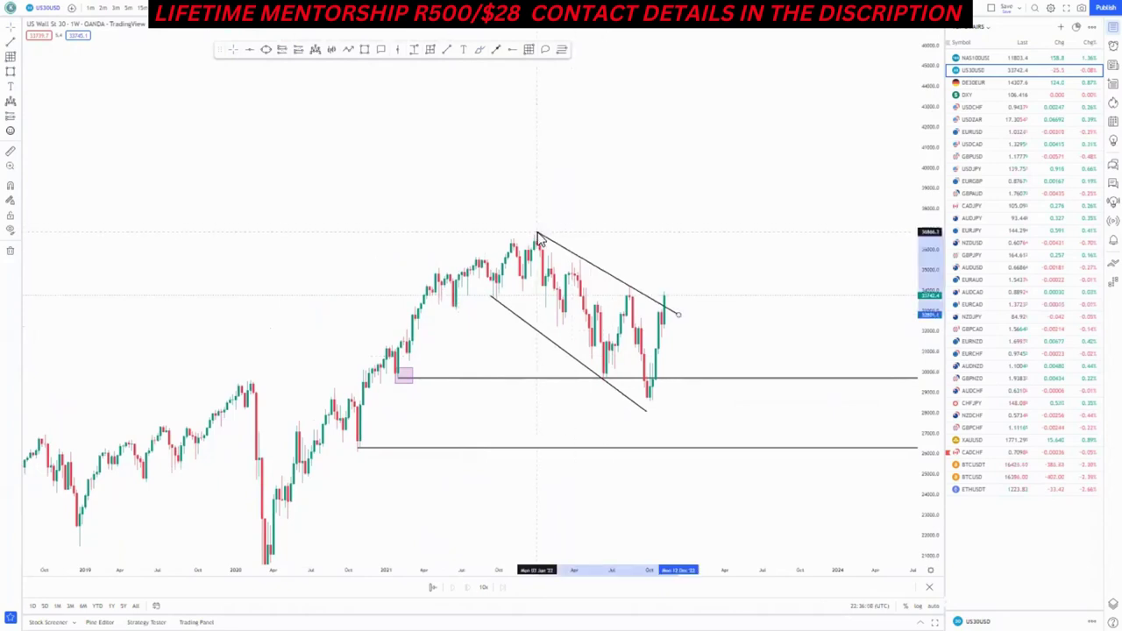
pyautogui.click(571, 229)
pyautogui.moveTo(563, 226); pyautogui.dragTo(541, 228)
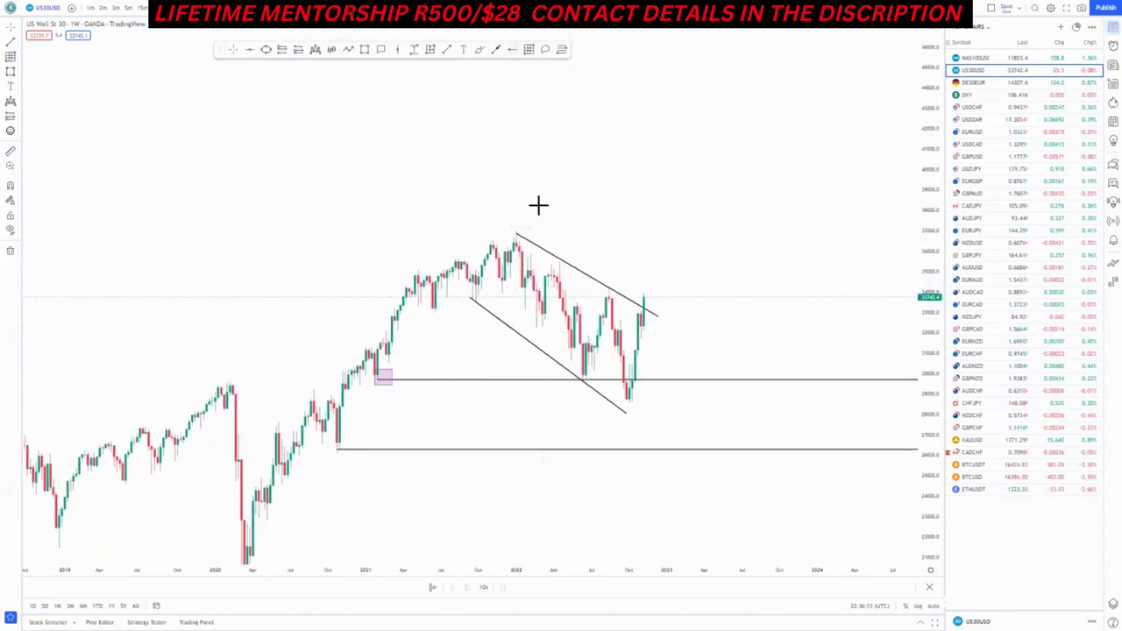
pyautogui.click(518, 236)
# Draw a thin rectangle zone just above 33,000, running from late May 2021 to mid-January 2023
pyautogui.scroll(-5, 762, 376)
pyautogui.moveTo(934, 268); pyautogui.dragTo(930, 339)
pyautogui.scroll(3, 799, 381)
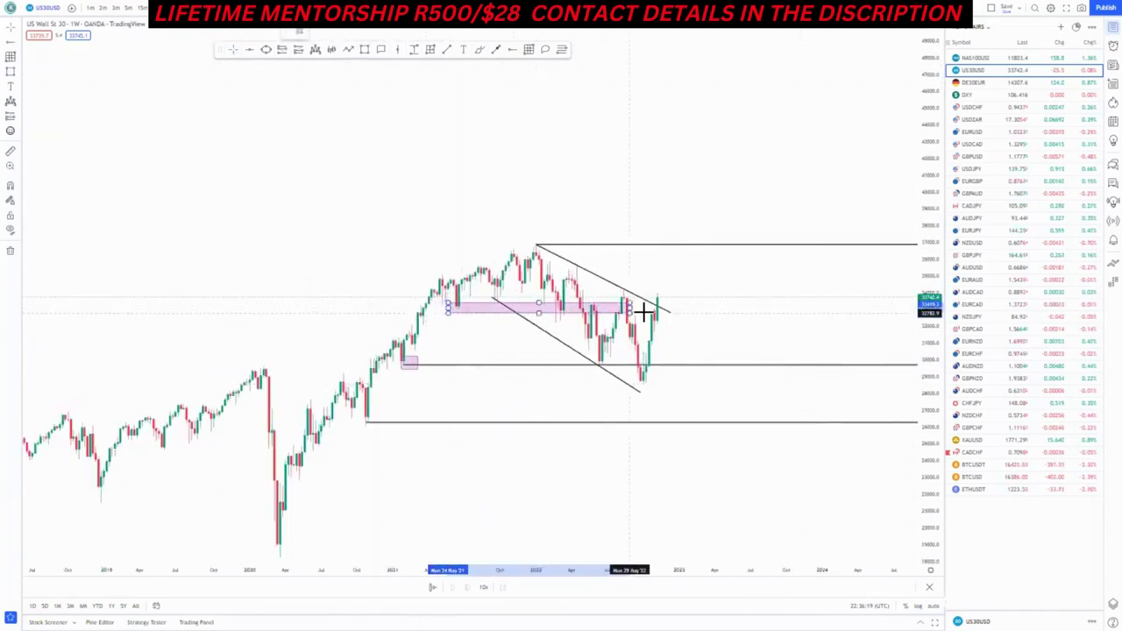
pyautogui.click(684, 308)
pyautogui.click(718, 331)
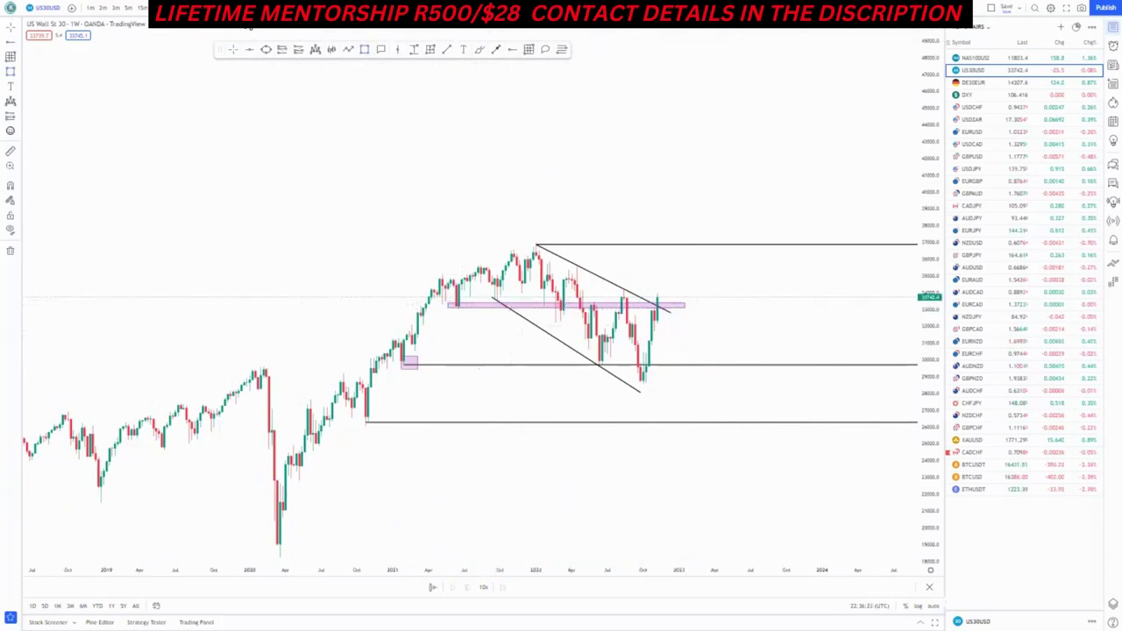
# Nudge the long purple zone up slightly against the line-chart closes, and return the chart to candles
pyautogui.hotkey('alt', 'l')
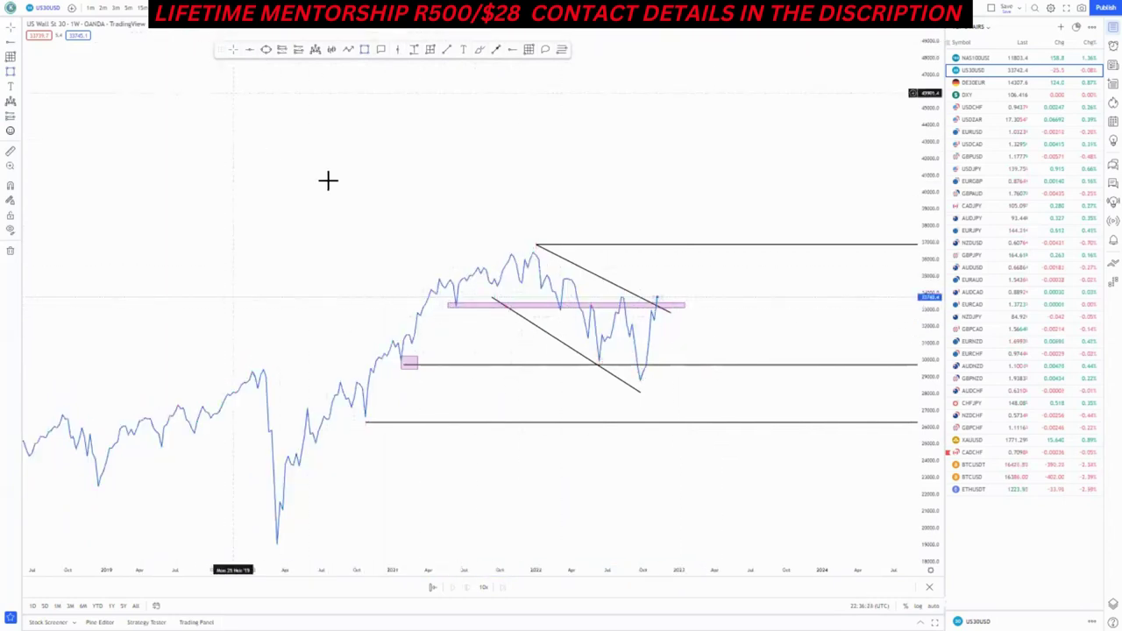
pyautogui.click(537, 307)
pyautogui.moveTo(537, 305); pyautogui.dragTo(535, 302)
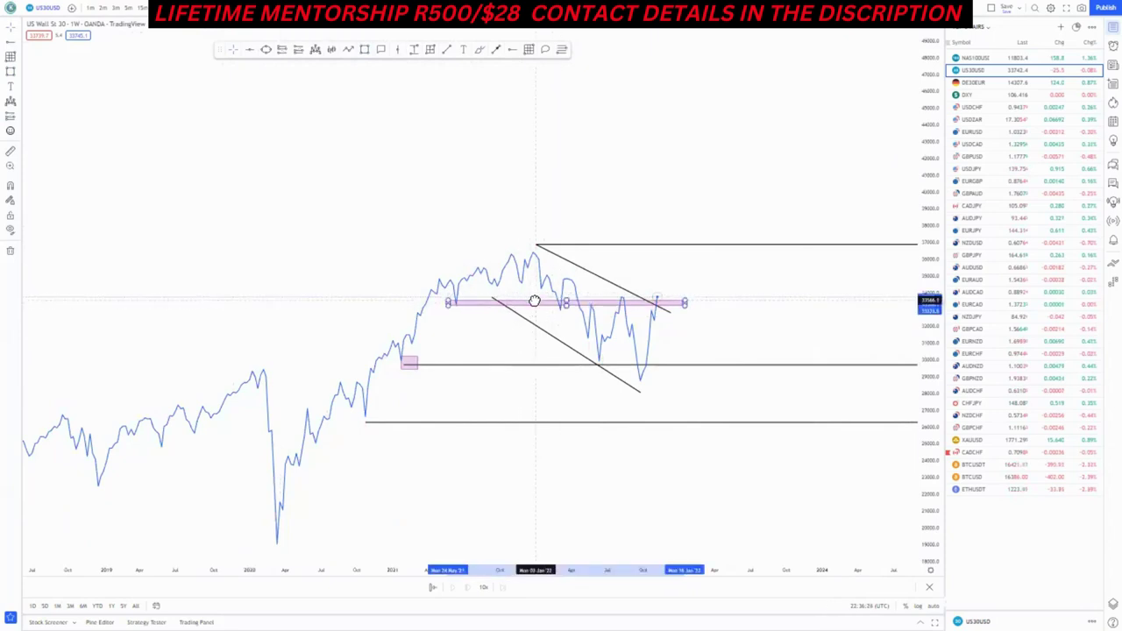
pyautogui.click(449, 326)
pyautogui.click(242, 9)
pyautogui.scroll(1, 436, 380)
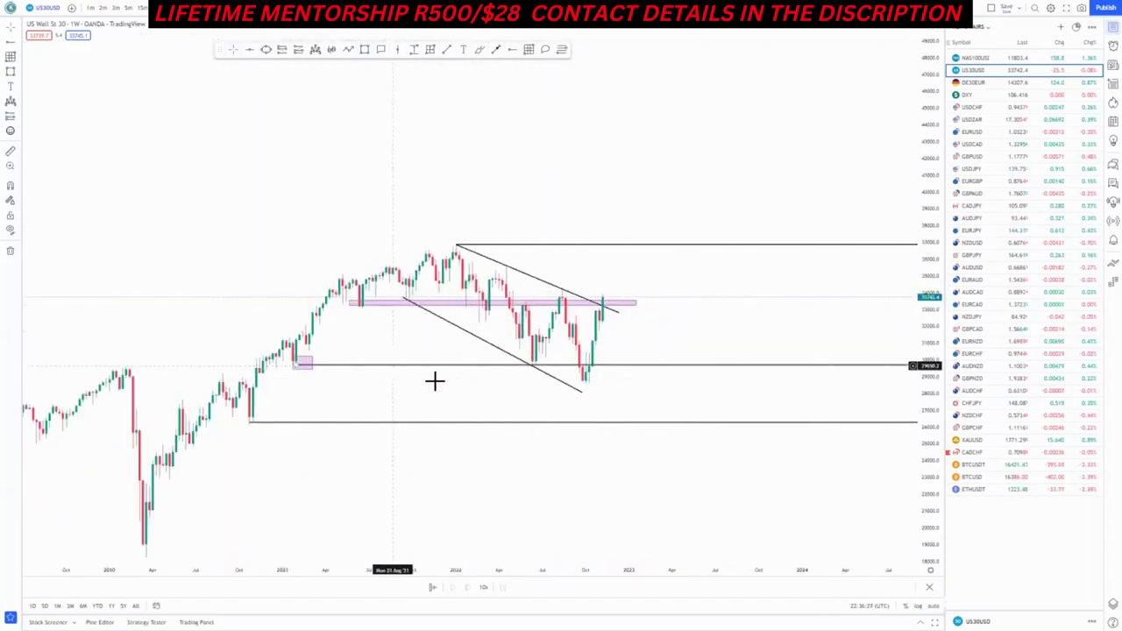
# Switch to the daily timeframe and nudge the long purple zone down slightly
pyautogui.scroll(-2, 546, 424)
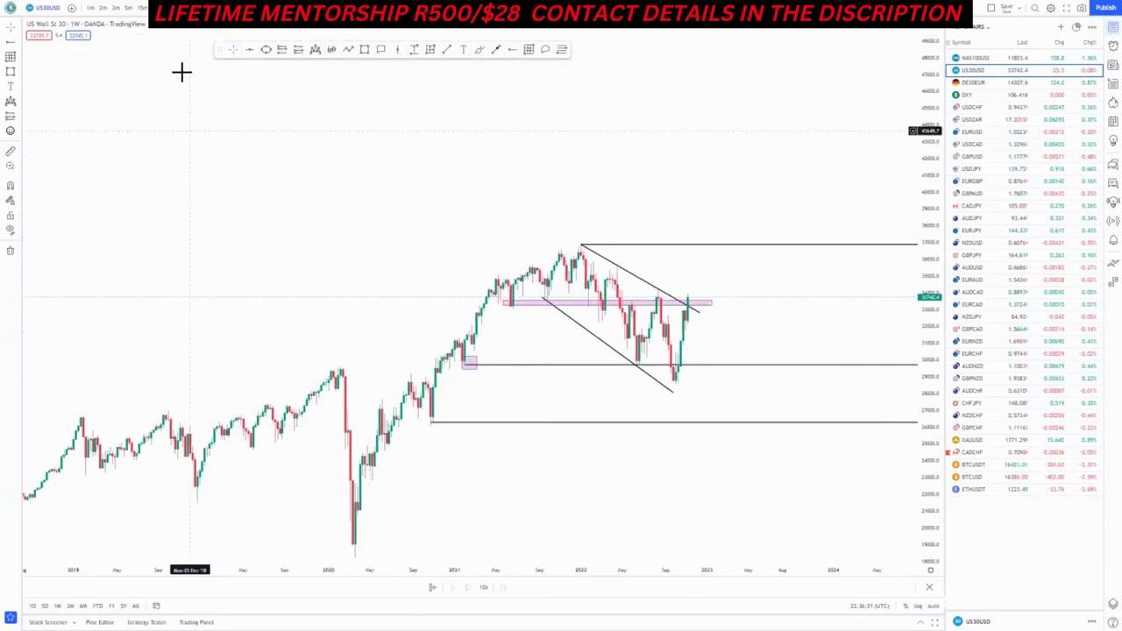
pyautogui.click(203, 9)
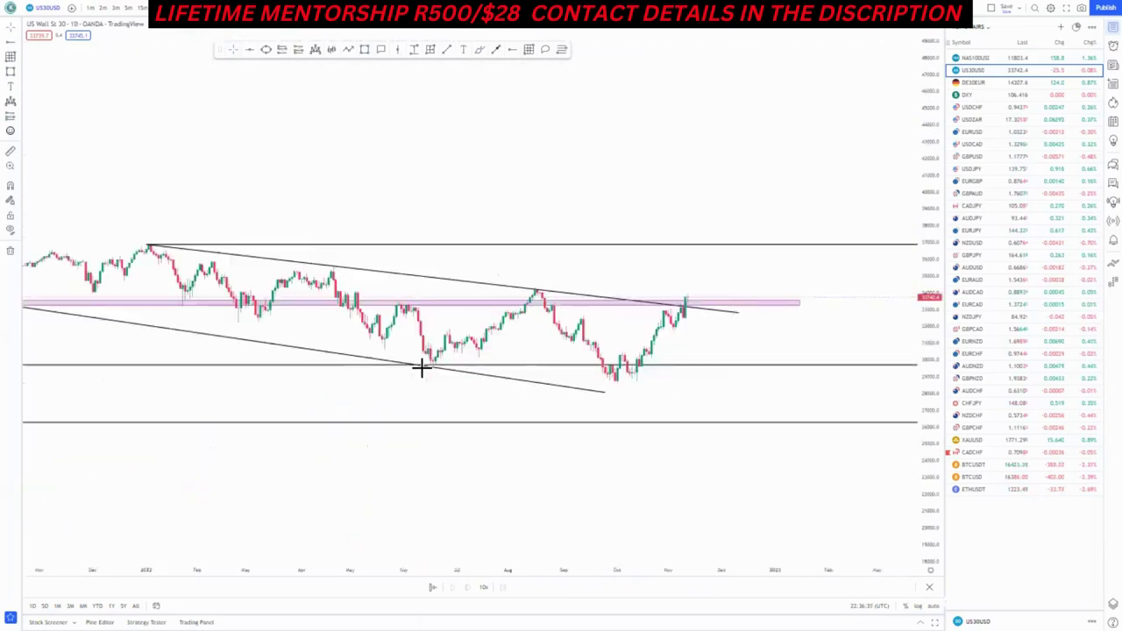
pyautogui.scroll(-5, 616, 410)
pyautogui.moveTo(739, 451); pyautogui.dragTo(529, 435)
pyautogui.scroll(-5, 543, 489)
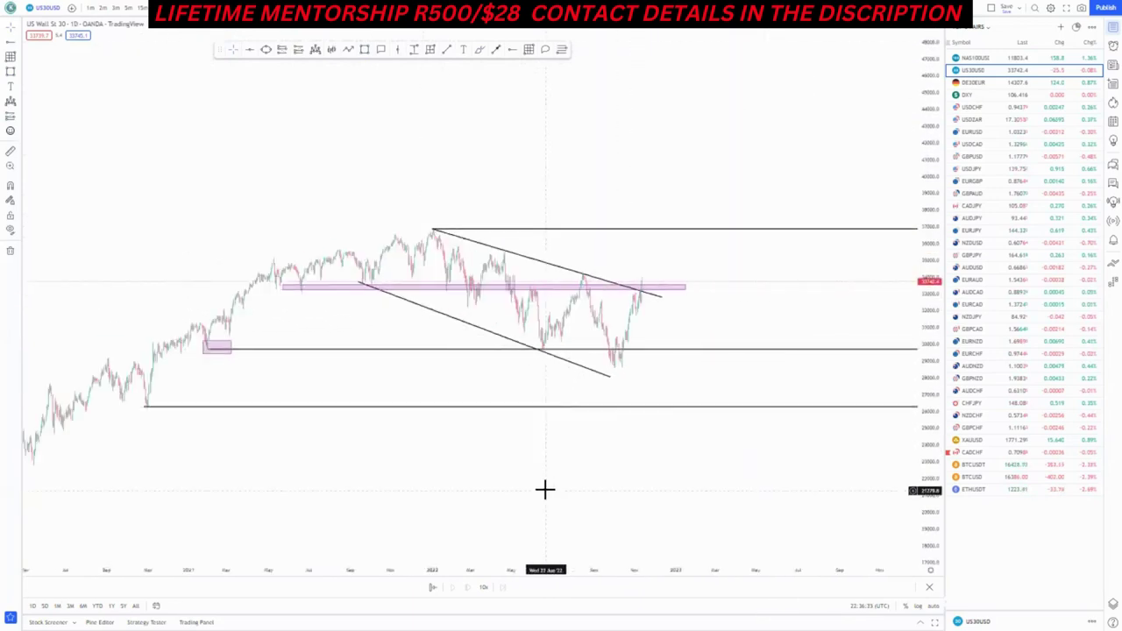
pyautogui.click(574, 292)
pyautogui.click(573, 306)
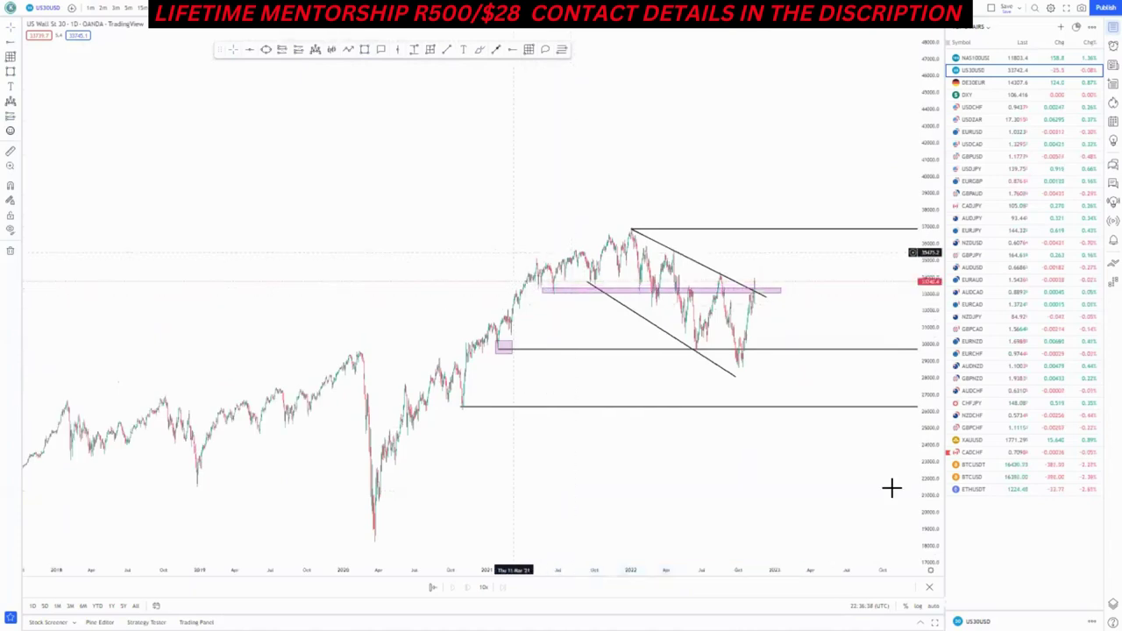
# On the 4-hour chart, sketch a pullback from the latest price to the purple zone with the Brush, and remove it
pyautogui.moveTo(939, 510); pyautogui.dragTo(923, 303)
pyautogui.scroll(6, 701, 395)
pyautogui.moveTo(586, 336); pyautogui.dragTo(503, 296)
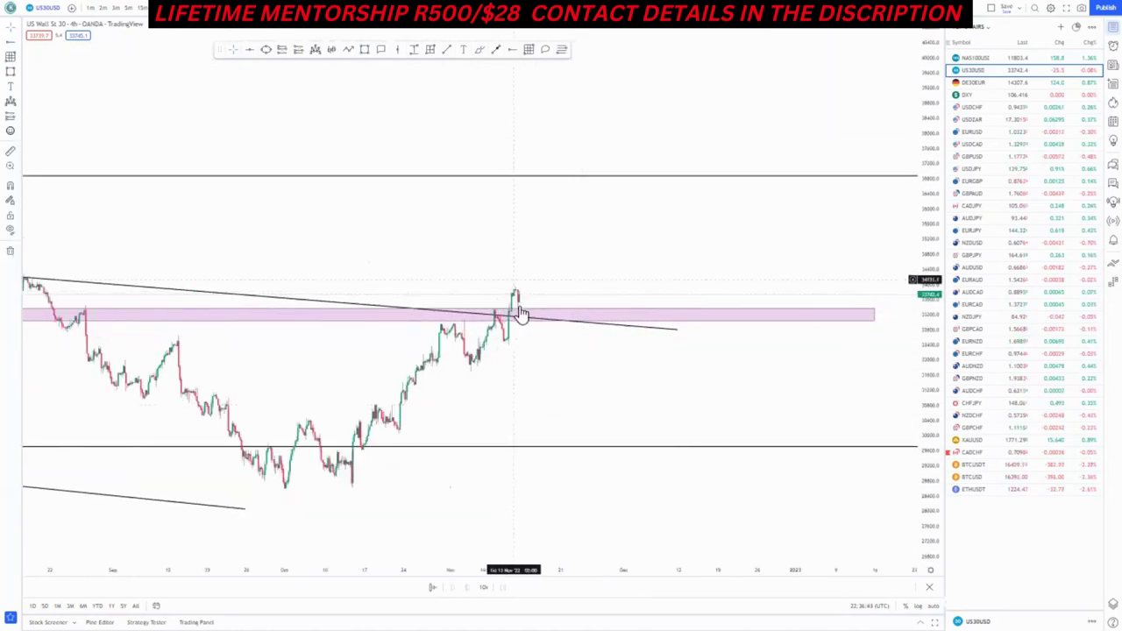
pyautogui.moveTo(521, 358)
pyautogui.mouseDown()
pyautogui.moveTo(567, 359)
pyautogui.moveTo(577, 321)
pyautogui.mouseUp()
pyautogui.click(479, 50)
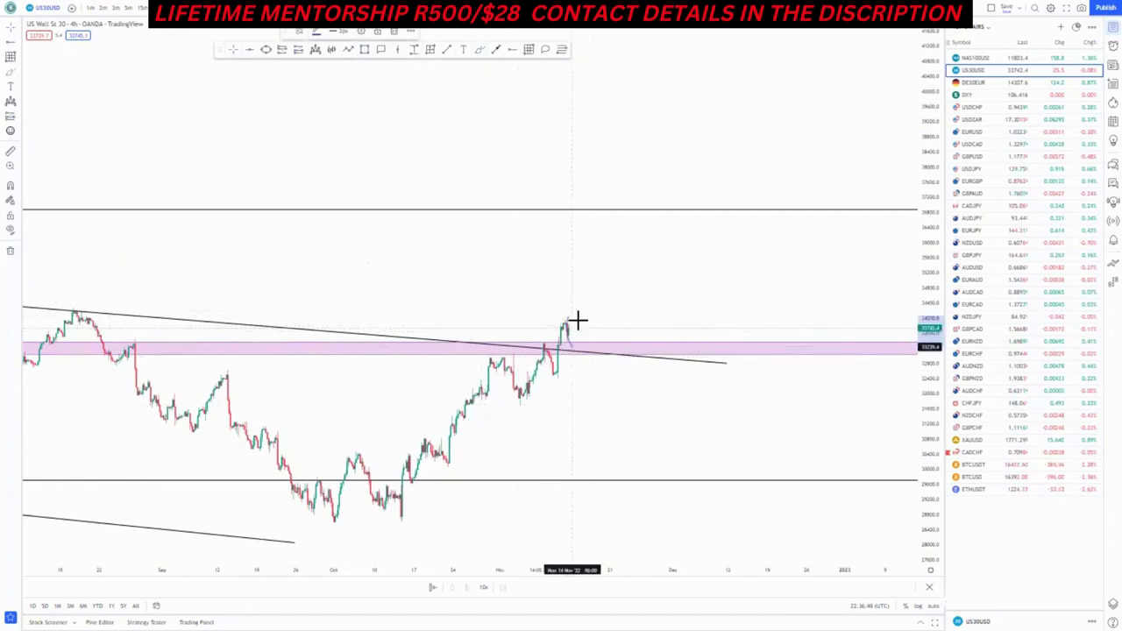
pyautogui.press('Delete')
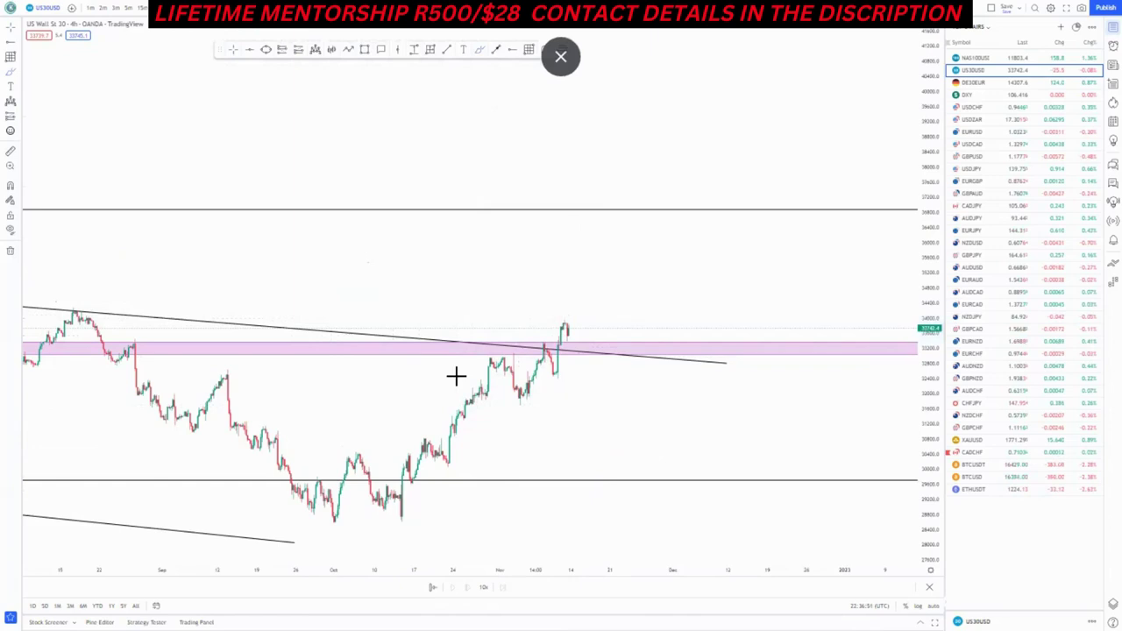
# On the 1-hour chart, place a long position at the latest price, with its target on the upper ray and stop just below the purple zone
pyautogui.scroll(-10, 506, 483)
pyautogui.moveTo(581, 424); pyautogui.dragTo(334, 392)
pyautogui.scroll(-6, 534, 544)
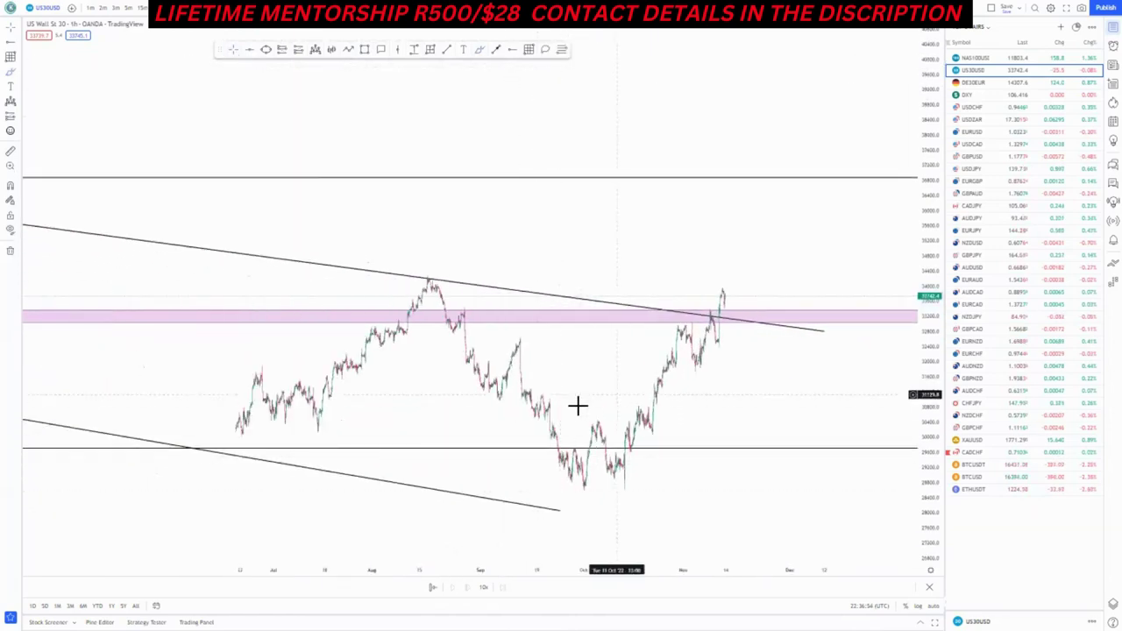
pyautogui.moveTo(577, 404); pyautogui.dragTo(593, 489)
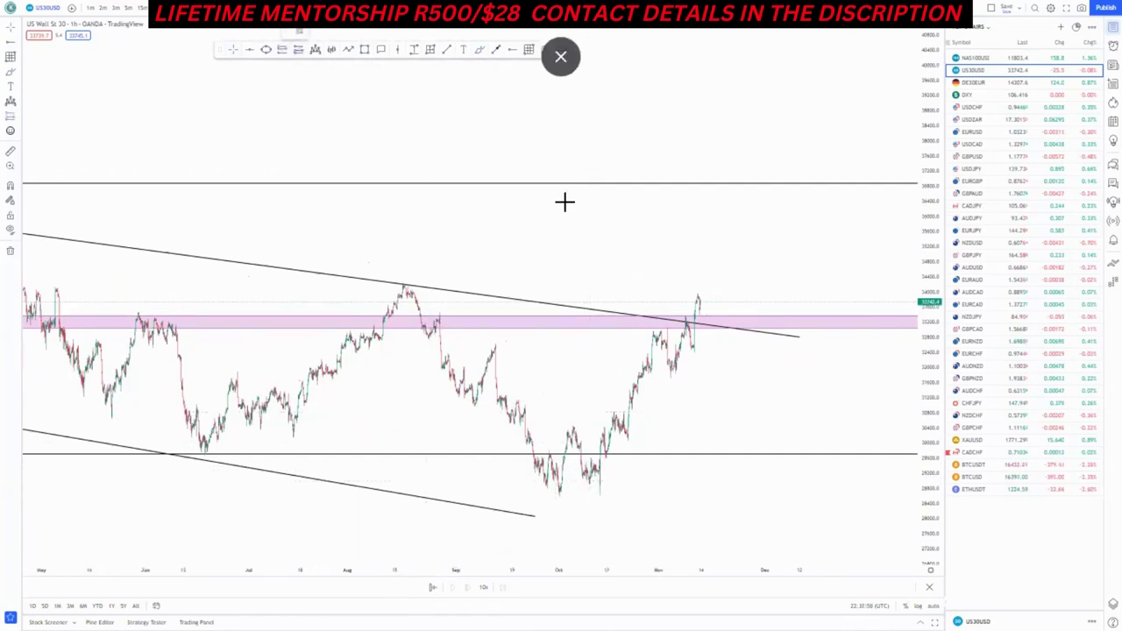
pyautogui.click(698, 303)
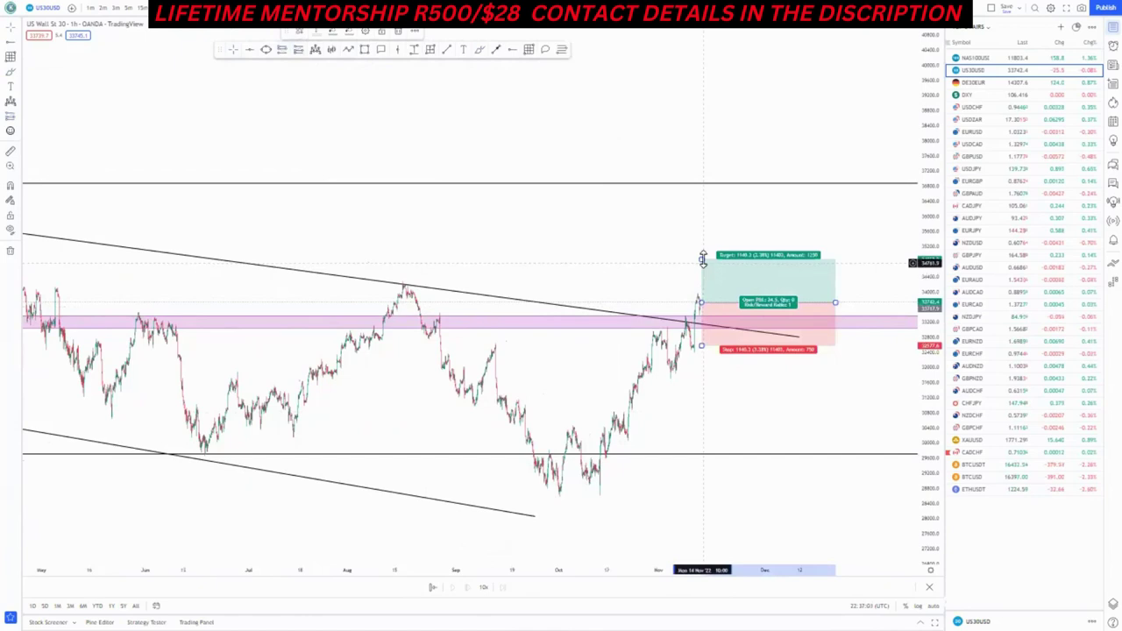
pyautogui.moveTo(704, 212); pyautogui.dragTo(703, 183)
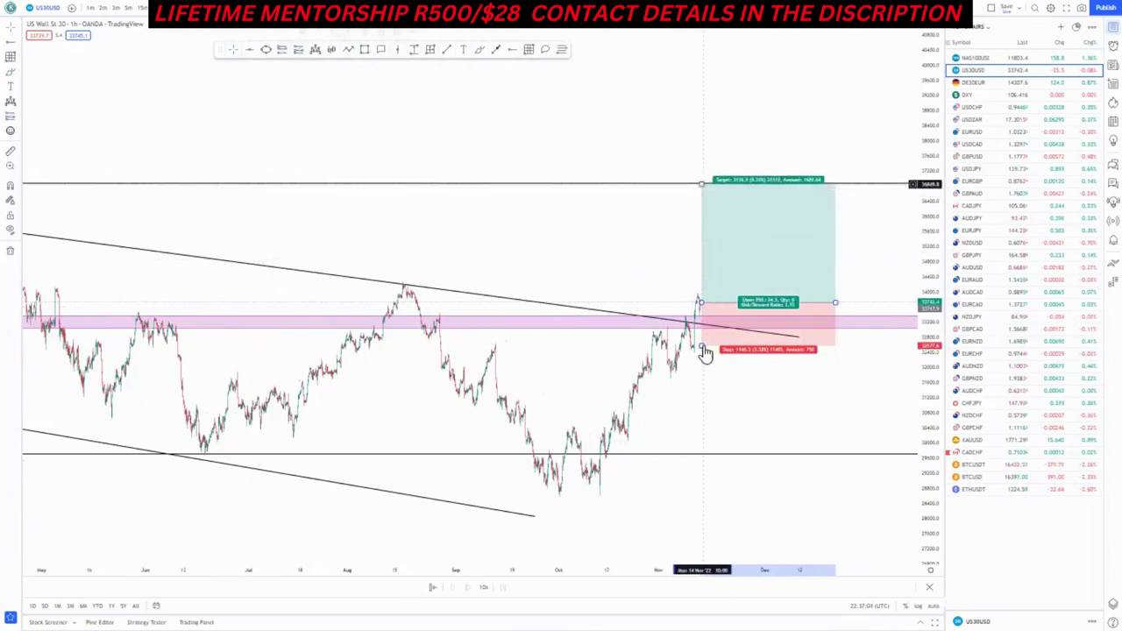
pyautogui.moveTo(701, 343); pyautogui.dragTo(702, 332)
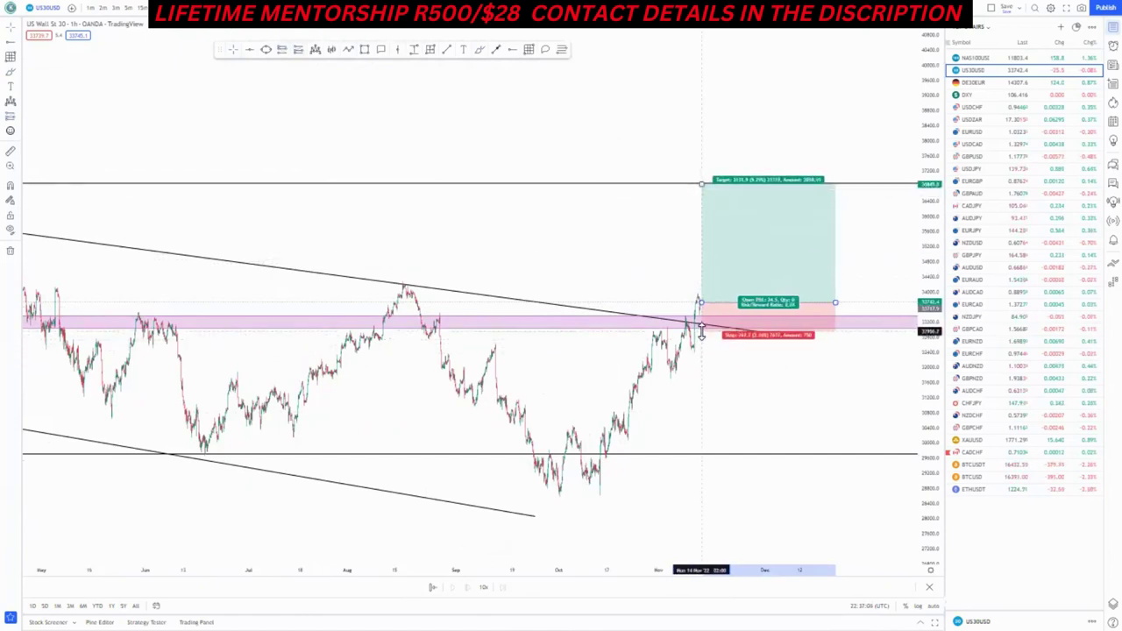
pyautogui.click(504, 103)
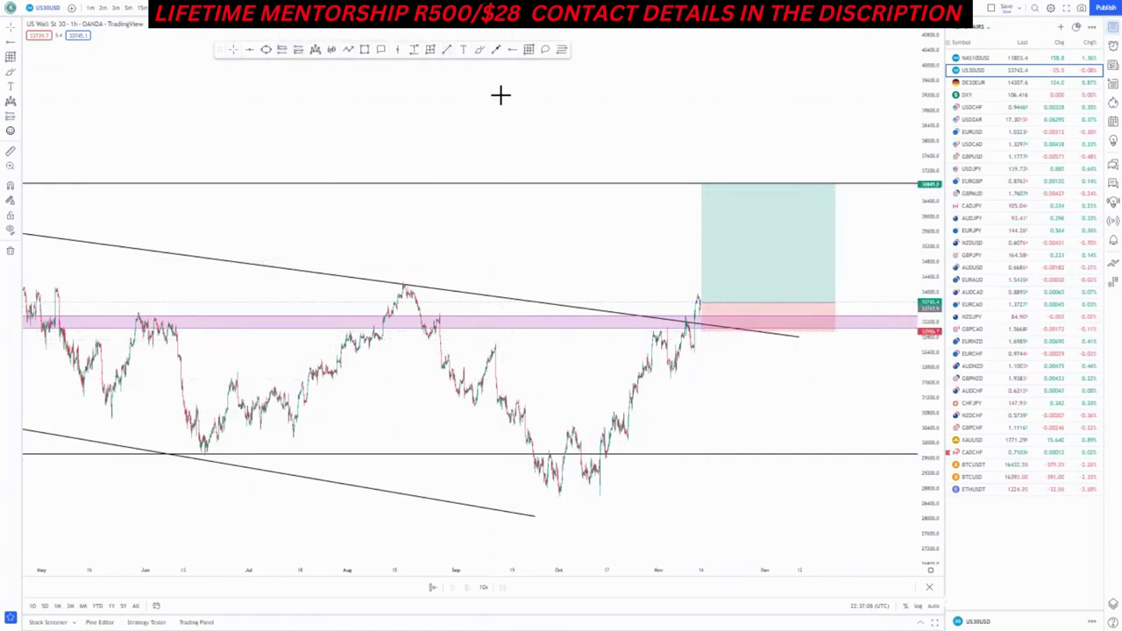
# Draw a rising trend line from the 13 October 2022 low under the recent lows to about 33,780 on 21 November
pyautogui.click(598, 491)
pyautogui.click(727, 301)
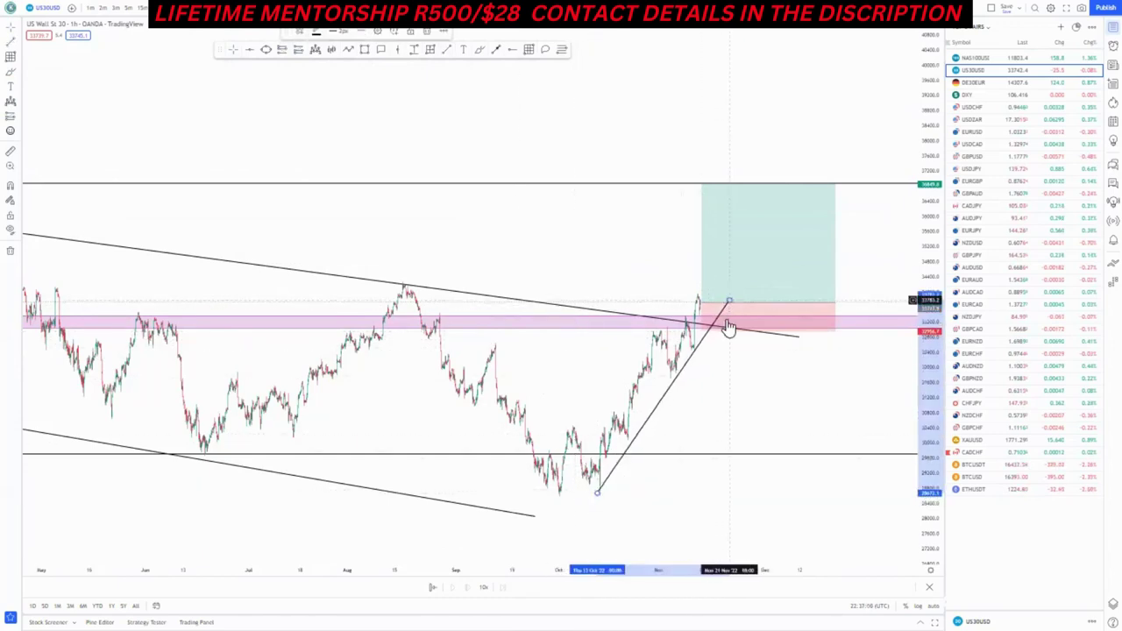
pyautogui.moveTo(599, 493); pyautogui.dragTo(600, 496)
pyautogui.click(711, 362)
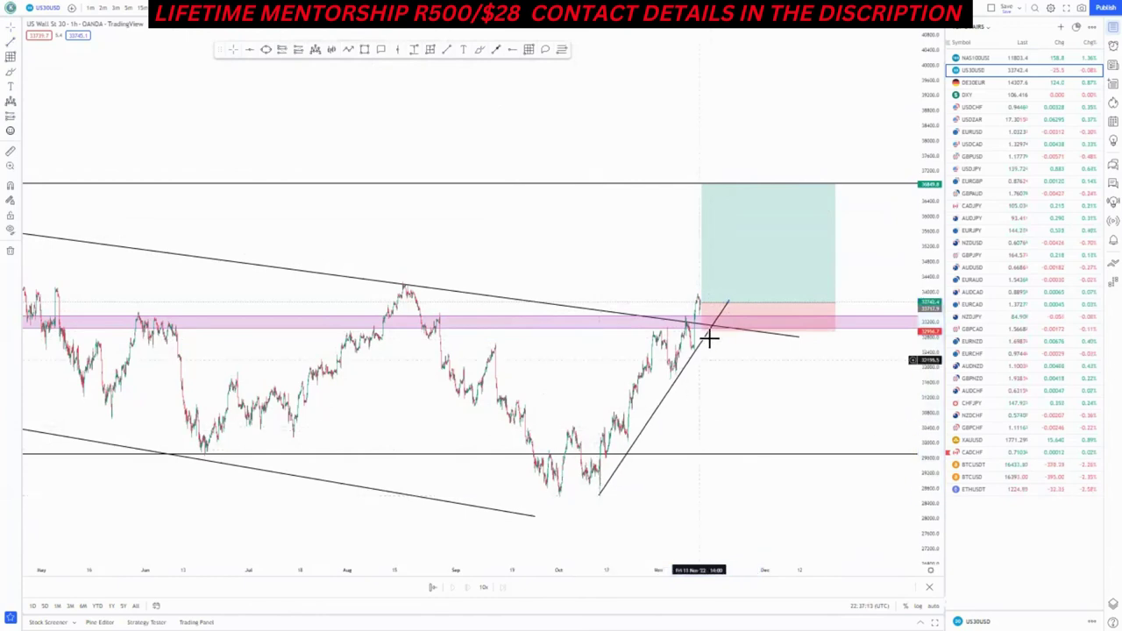
# Lower the long position's stop to about 32,580 and raise its target to about 37,000, just above the upper ray
pyautogui.click(703, 334)
pyautogui.moveTo(702, 339); pyautogui.dragTo(712, 344)
pyautogui.click(704, 352)
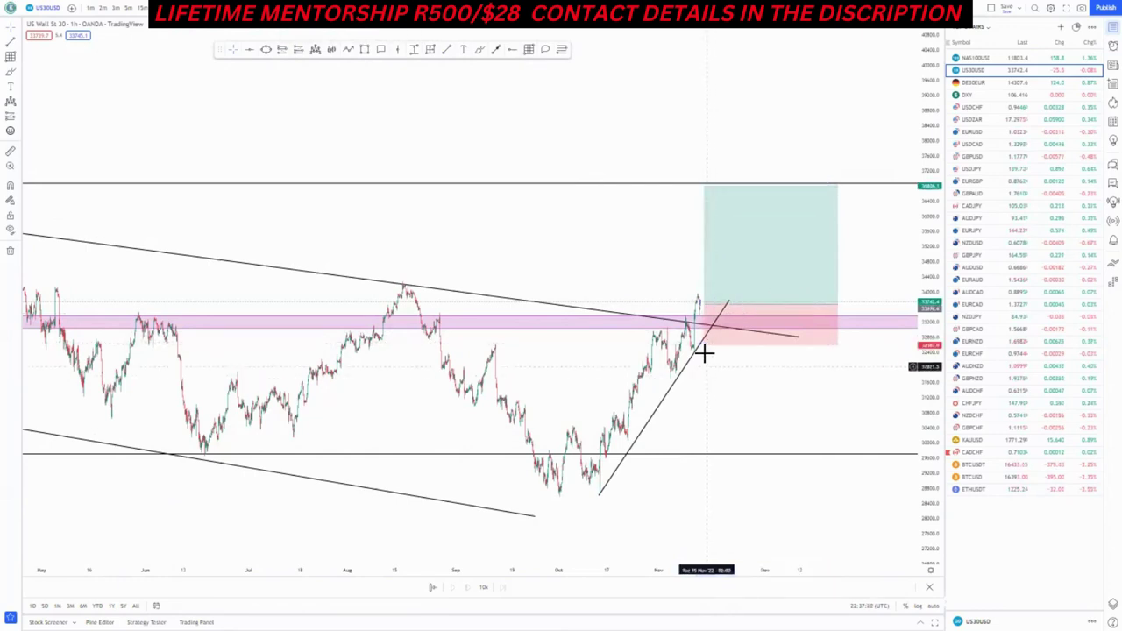
pyautogui.moveTo(704, 187); pyautogui.dragTo(704, 178)
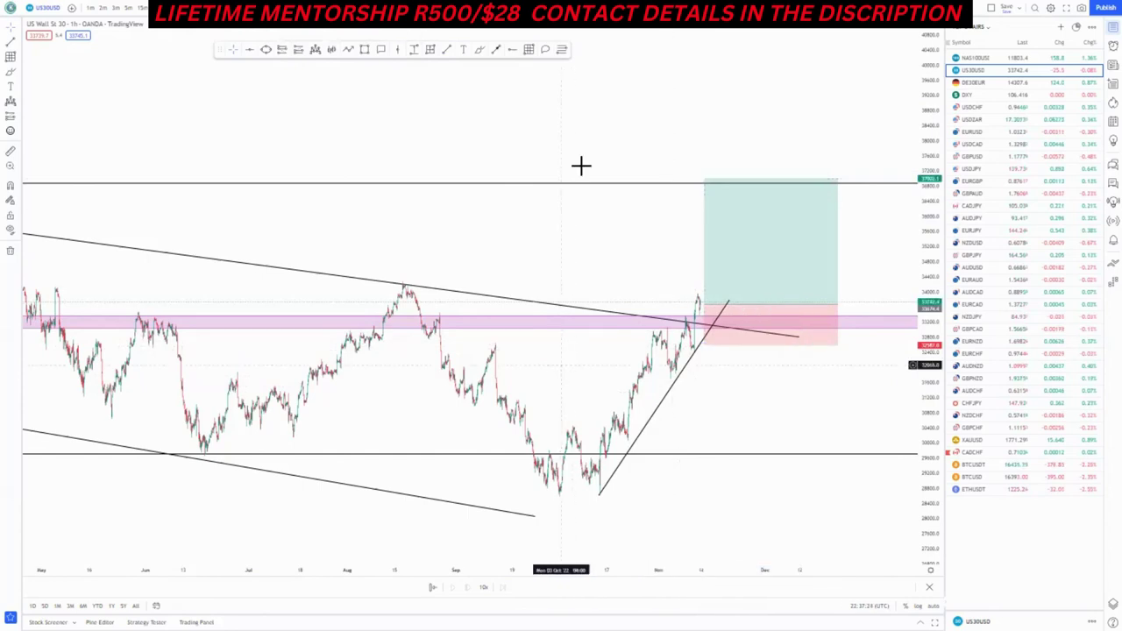
# Draw a rising line above the recent highs, from the early October 2022 high to about 34,150 in mid-November
pyautogui.click(573, 429)
pyautogui.click(691, 286)
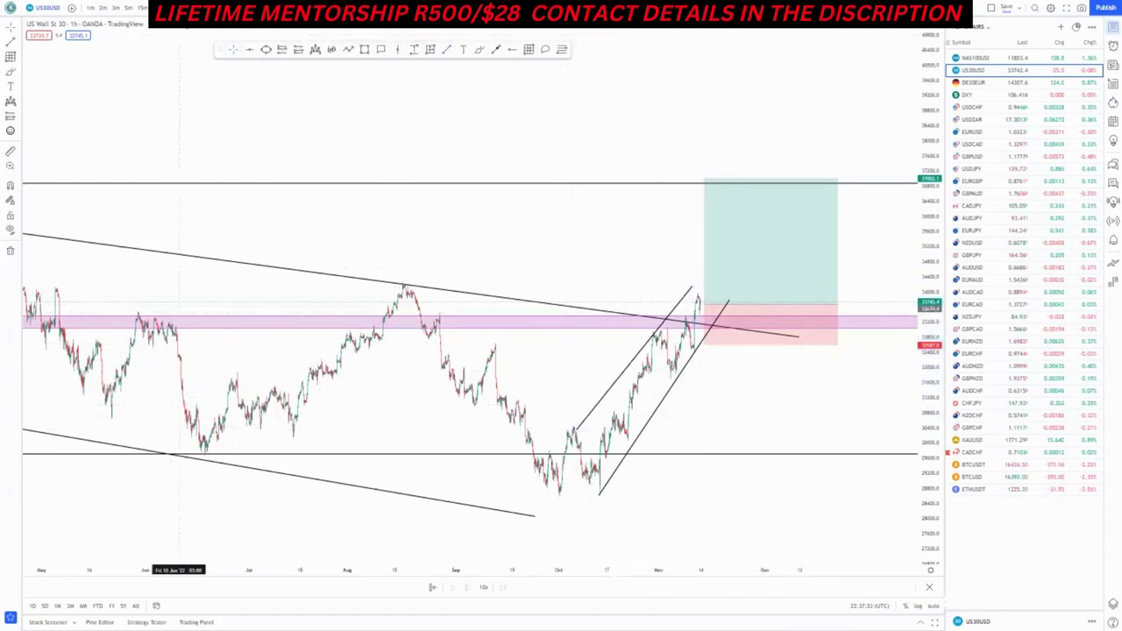
# On the daily chart, draw a long rising line from the March 2020 low through the October 2022 low to late 2023
pyautogui.click(197, 7)
pyautogui.scroll(5, 539, 481)
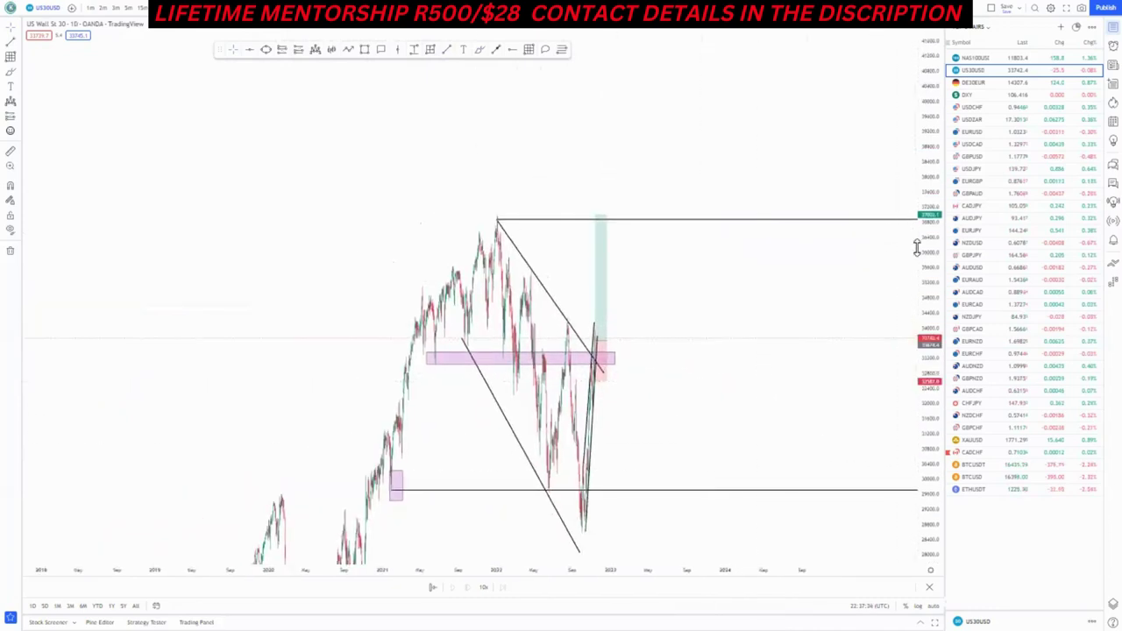
pyautogui.moveTo(919, 248); pyautogui.dragTo(921, 469)
pyautogui.moveTo(522, 522); pyautogui.dragTo(584, 349)
pyautogui.scroll(1, 480, 421)
pyautogui.moveTo(476, 395); pyautogui.dragTo(481, 456)
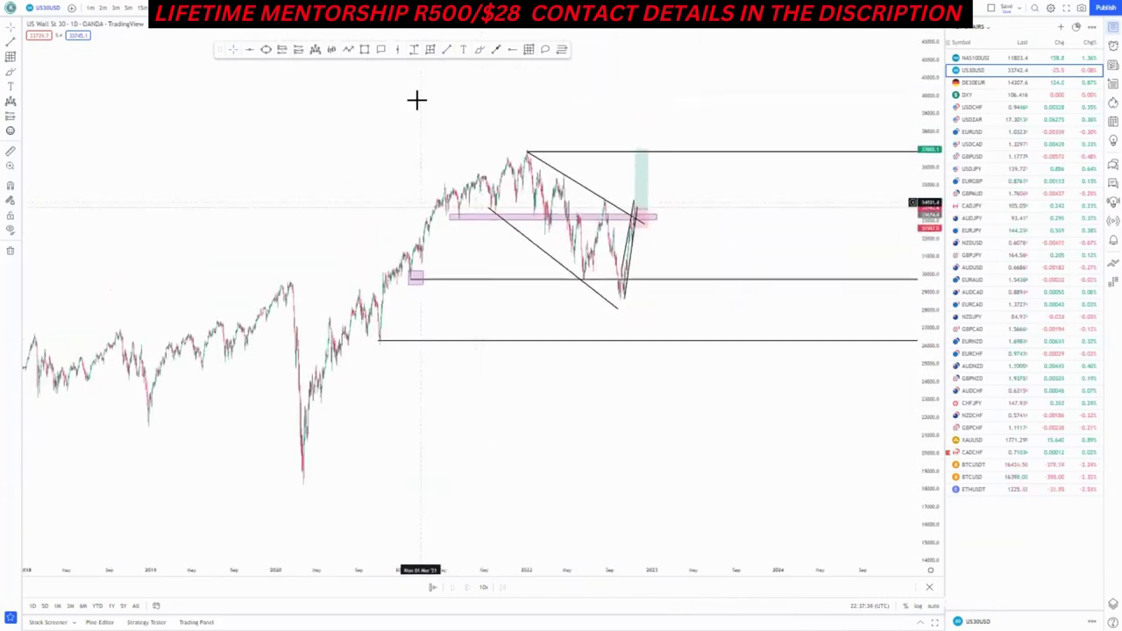
pyautogui.moveTo(341, 464)
pyautogui.mouseDown()
pyautogui.moveTo(727, 210)
pyautogui.moveTo(754, 218)
pyautogui.mouseUp()
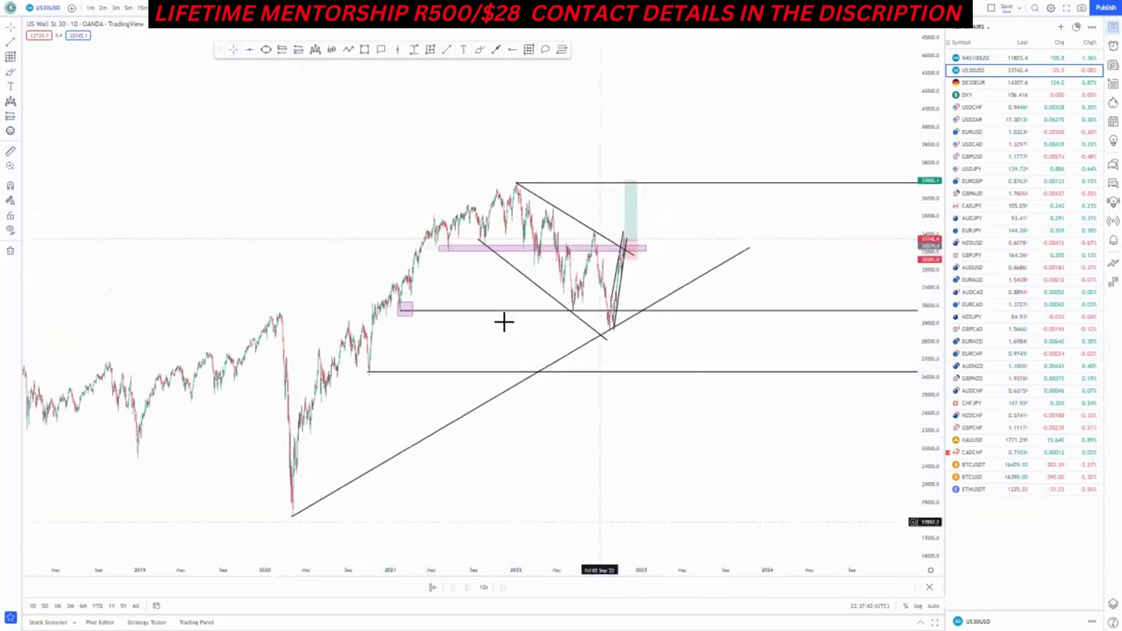
# Draw the upper channel line from the early 2020 high along the 2021–2022 highs to late 2022
pyautogui.moveTo(504, 322); pyautogui.dragTo(498, 367)
pyautogui.moveTo(275, 361)
pyautogui.mouseDown()
pyautogui.moveTo(333, 295)
pyautogui.moveTo(619, 167)
pyautogui.mouseUp()
pyautogui.click(789, 329)
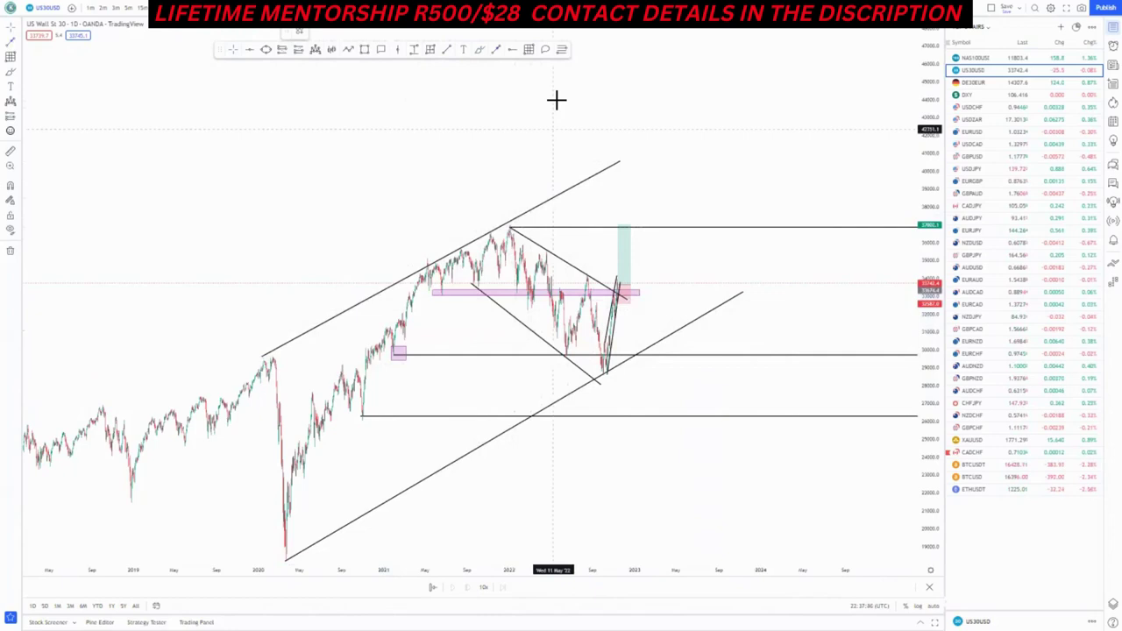
# Circle the upper ray beside the target and the touch points on the upper channel line with the Brush, undoing the circles on the line
pyautogui.click(609, 227)
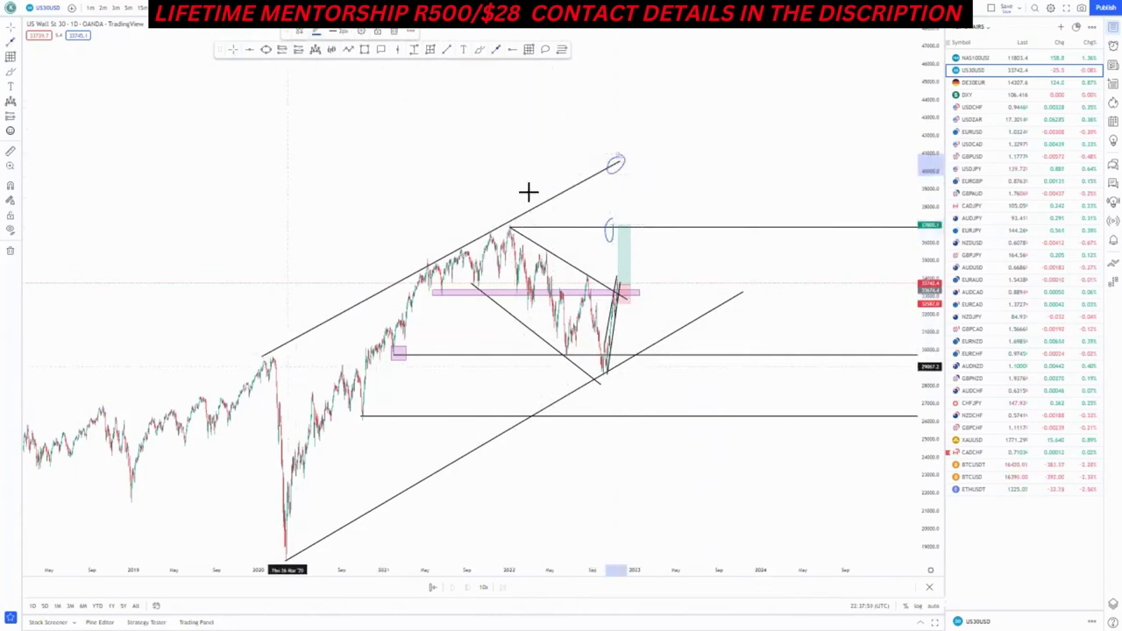
pyautogui.moveTo(269, 343); pyautogui.dragTo(285, 340)
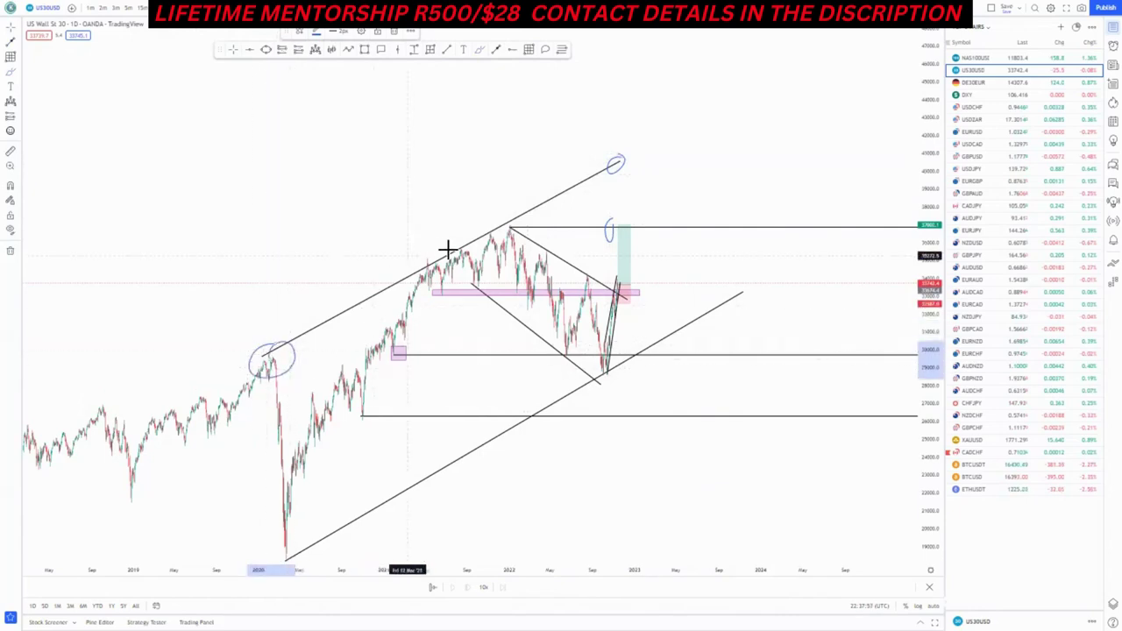
pyautogui.moveTo(445, 251); pyautogui.dragTo(426, 263)
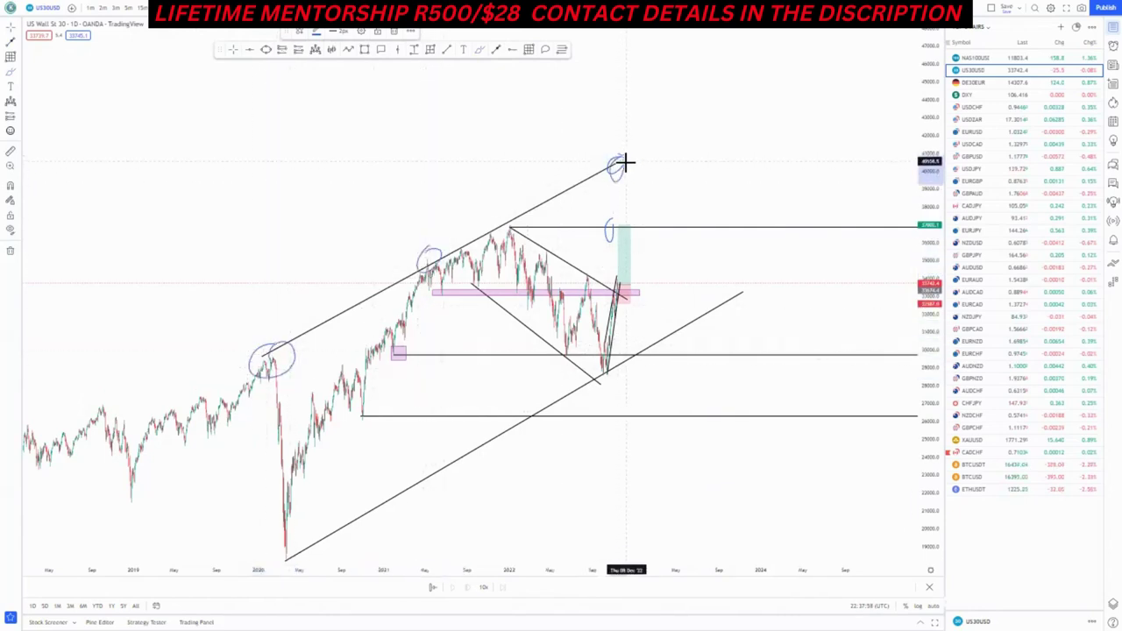
pyautogui.hotkey('ctrl', 'z')
pyautogui.hotkey('ctrl', 'z')
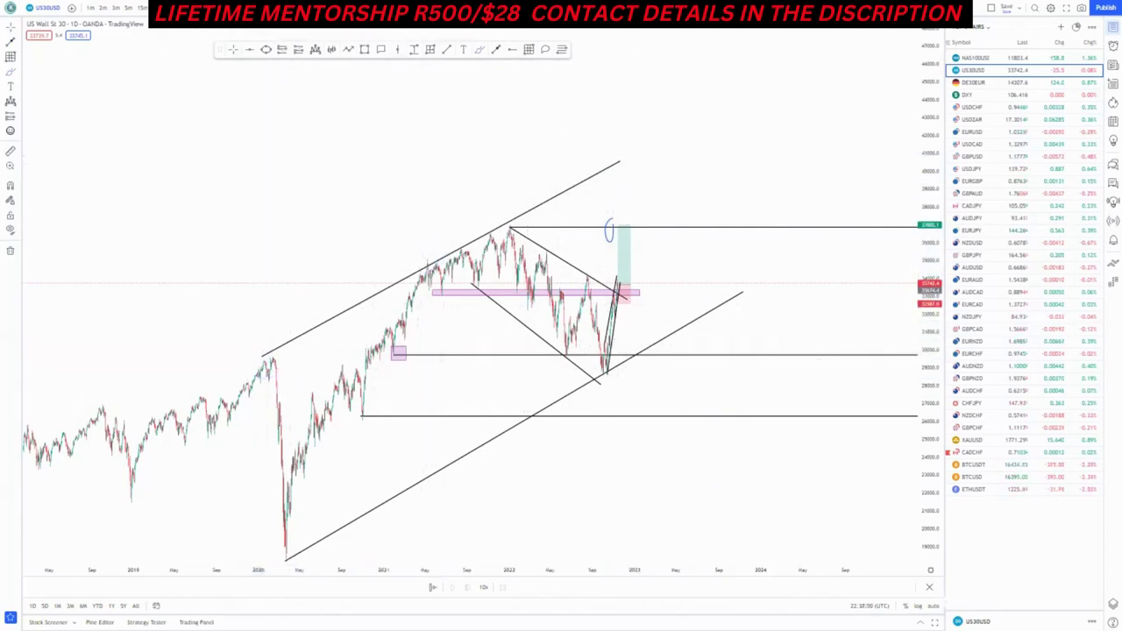
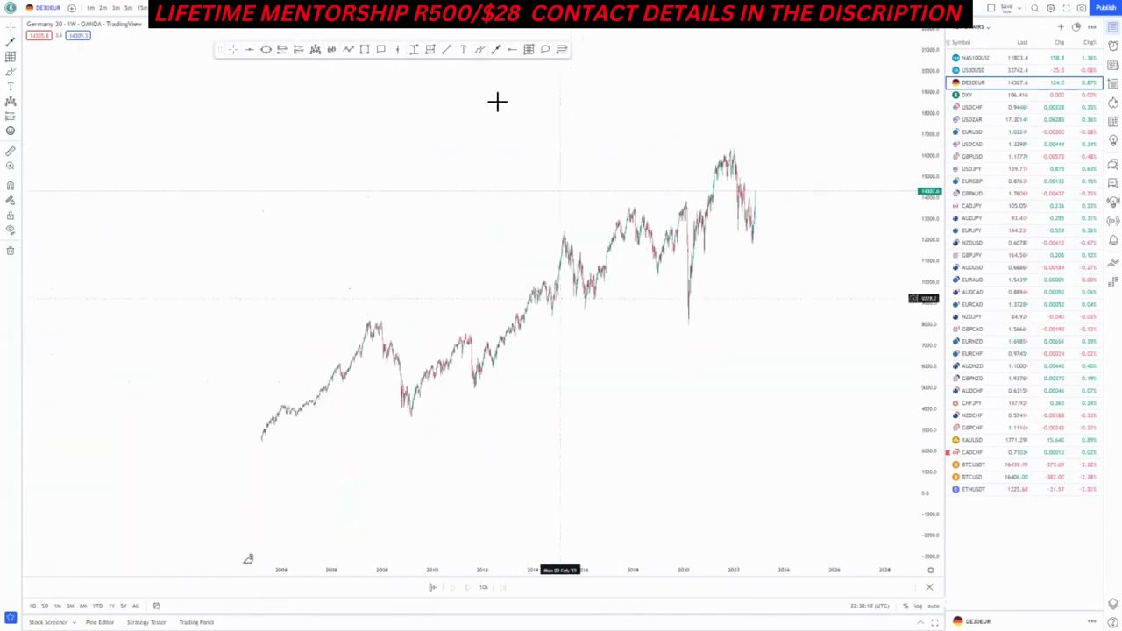
pyautogui.moveTo(436, 464); pyautogui.dragTo(834, 185)
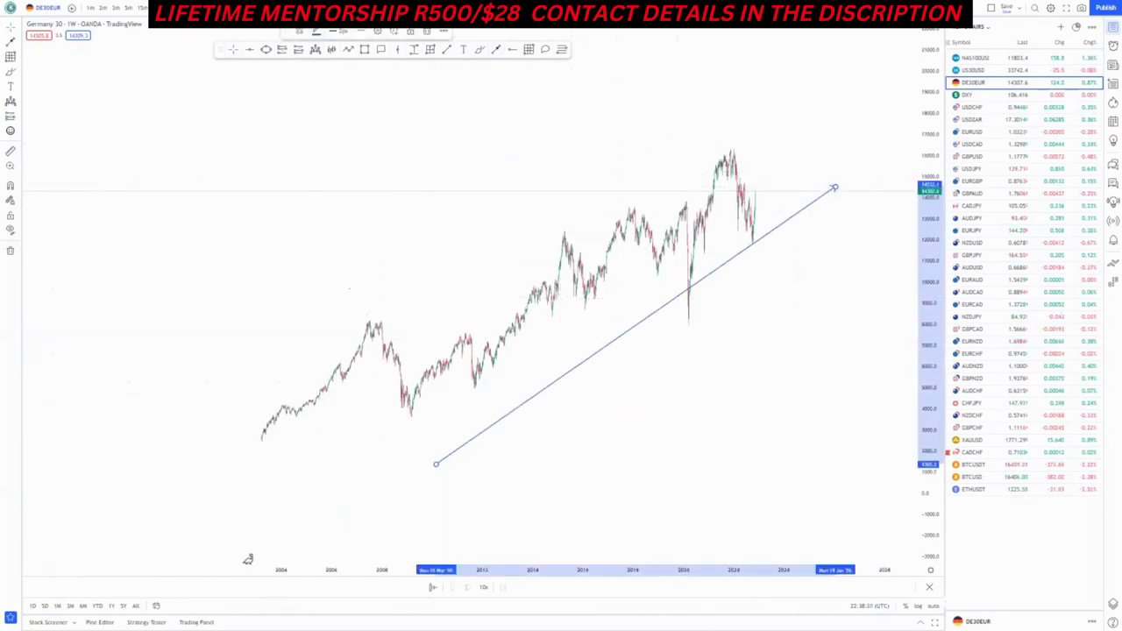
pyautogui.press('Delete')
pyautogui.scroll(5, 433, 263)
pyautogui.moveTo(926, 475); pyautogui.dragTo(926, 359)
pyautogui.moveTo(555, 342); pyautogui.dragTo(589, 443)
pyautogui.scroll(5, 588, 438)
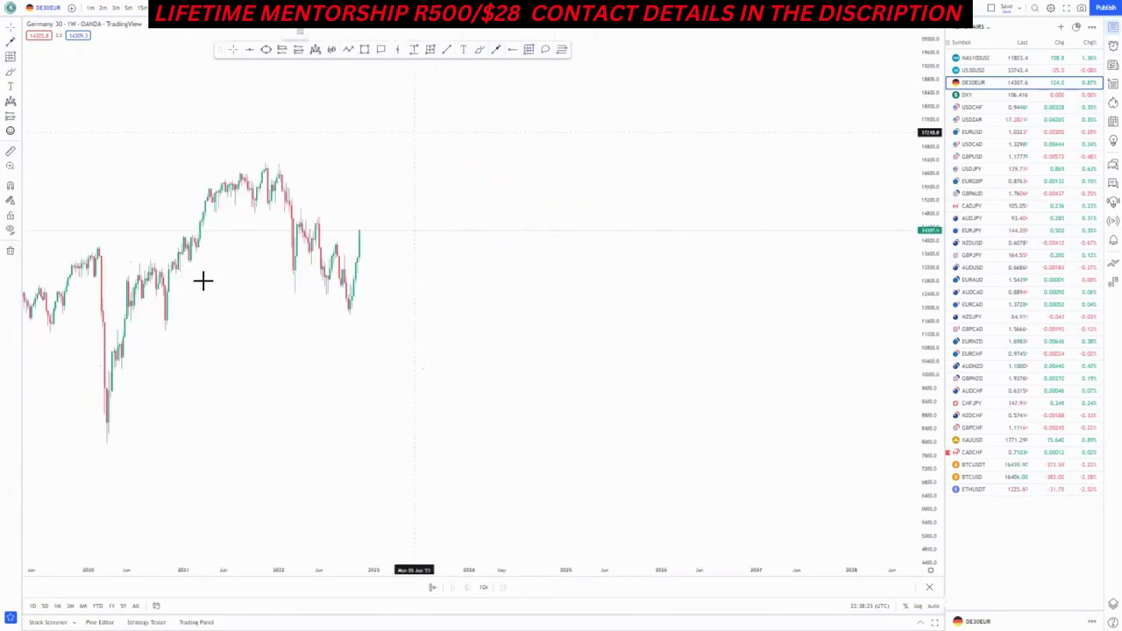
pyautogui.moveTo(166, 329)
pyautogui.mouseDown()
pyautogui.moveTo(275, 348)
pyautogui.moveTo(340, 292)
pyautogui.mouseUp()
pyautogui.press('Delete')
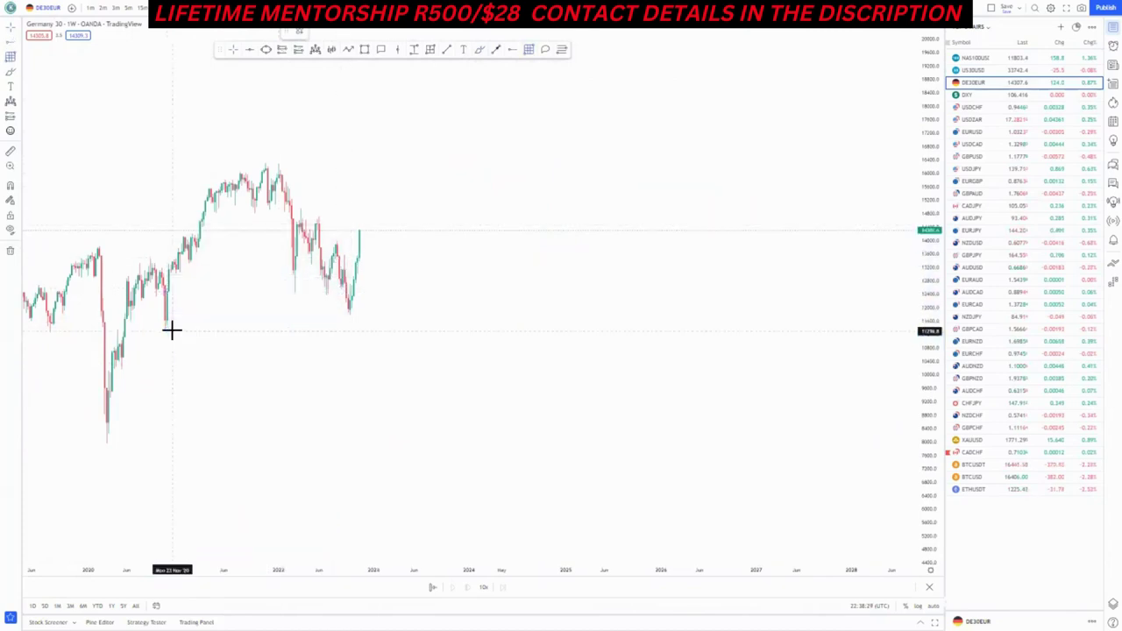
# Add horizontal rays from the late 2020 low and the November 2021 high on the weekly Germany 30 chart
pyautogui.hotkey('alt', 'j')
pyautogui.moveTo(282, 377); pyautogui.dragTo(293, 406)
pyautogui.scroll(1, 219, 350)
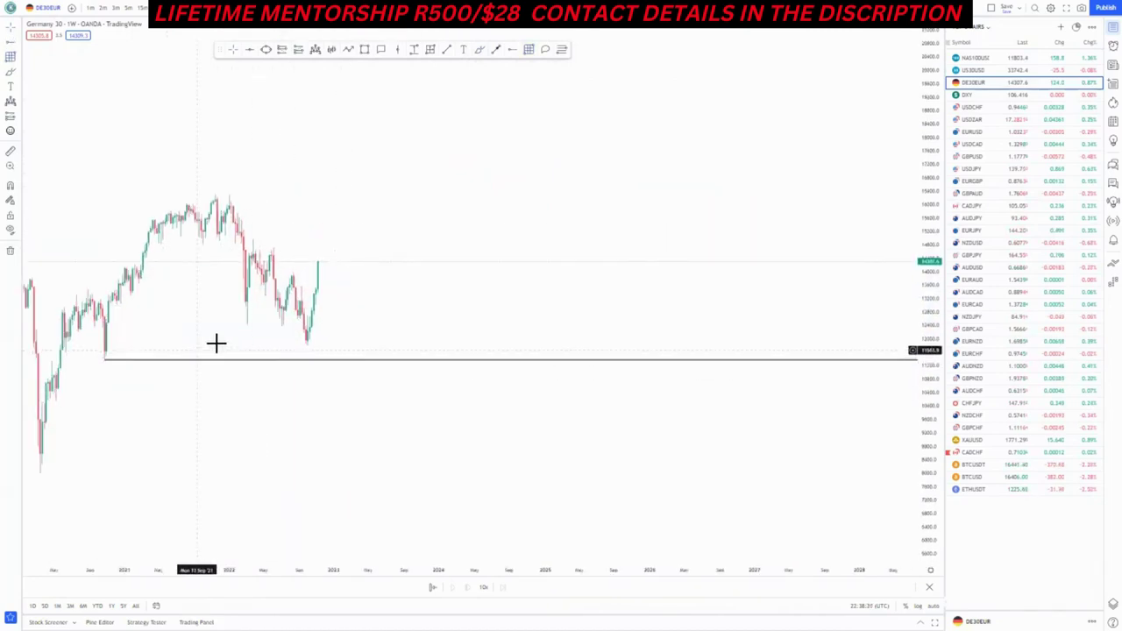
pyautogui.moveTo(226, 333); pyautogui.dragTo(374, 298)
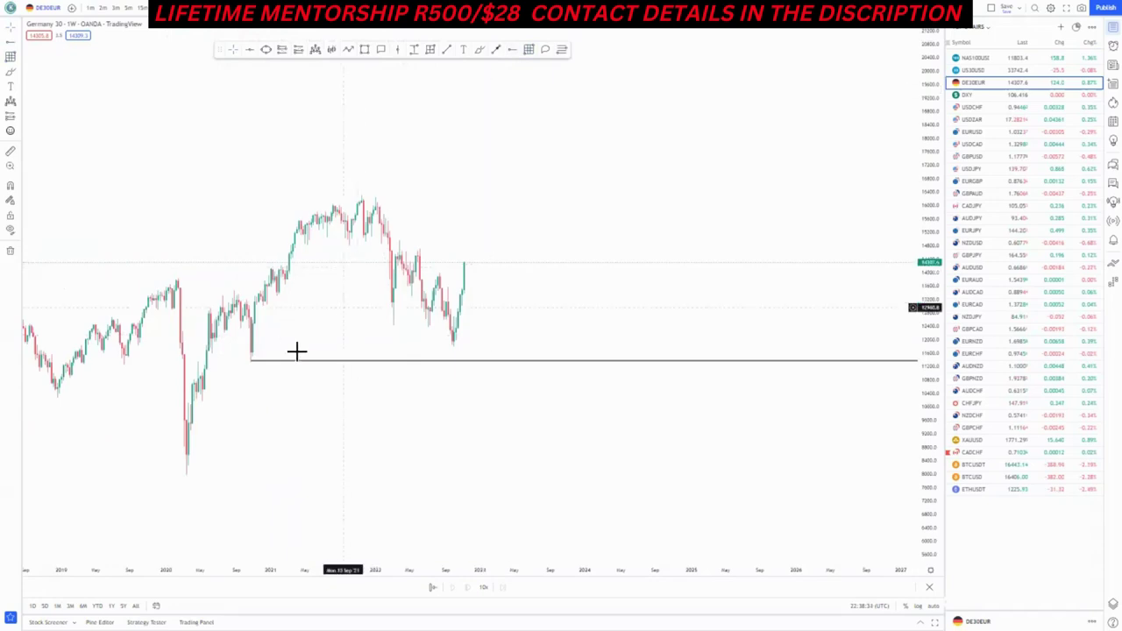
pyautogui.hotkey('alt', 'j')
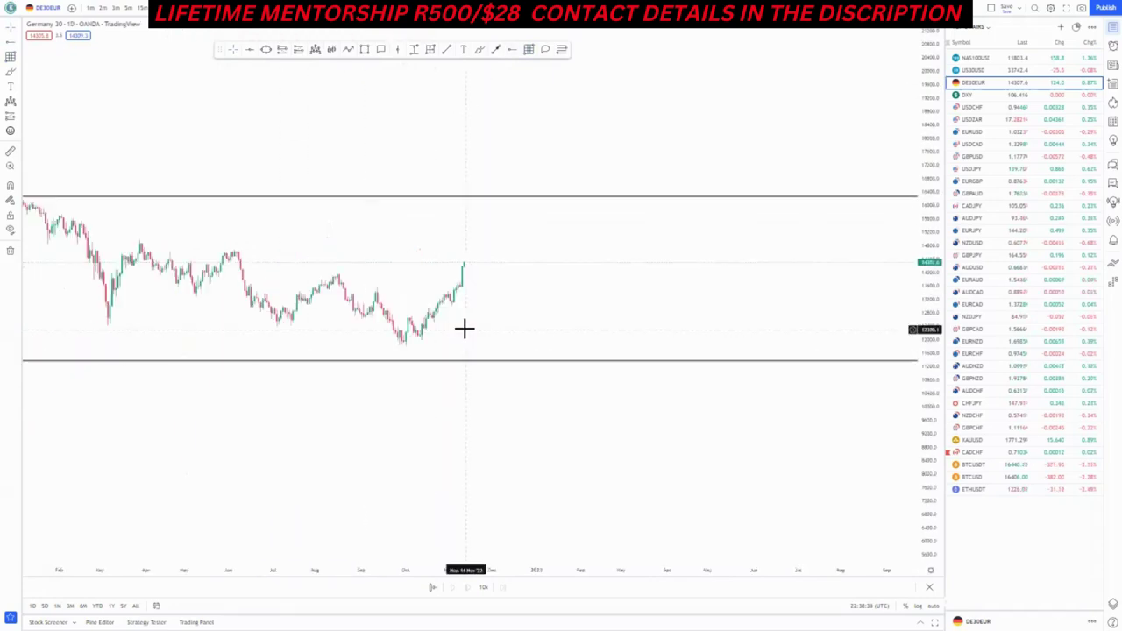
# Switch to the daily timeframe and add a horizontal ray from the March 2022 low
pyautogui.scroll(-6, 495, 421)
pyautogui.moveTo(926, 526); pyautogui.dragTo(919, 423)
pyautogui.scroll(2, 598, 514)
pyautogui.moveTo(340, 486); pyautogui.dragTo(448, 503)
pyautogui.scroll(1, 429, 451)
pyautogui.moveTo(416, 389); pyautogui.dragTo(409, 418)
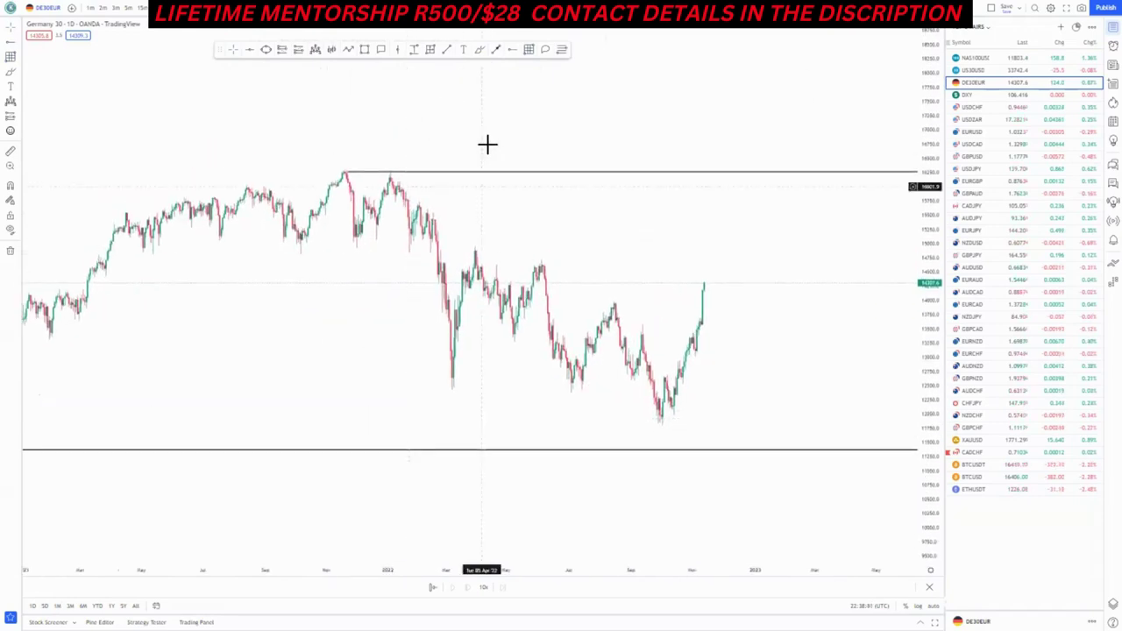
pyautogui.click(450, 390)
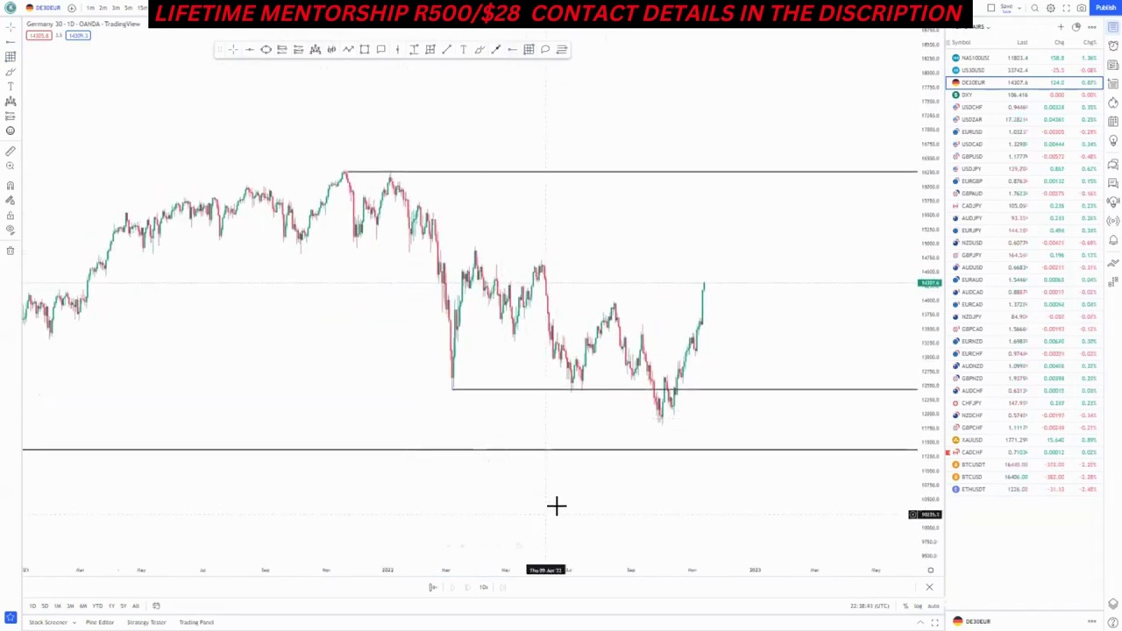
# Move the start of the March 2022 ray onto the July 2022 low
pyautogui.hscroll(1, 570, 411)
pyautogui.moveTo(445, 390); pyautogui.dragTo(564, 394)
pyautogui.moveTo(563, 453); pyautogui.dragTo(551, 461)
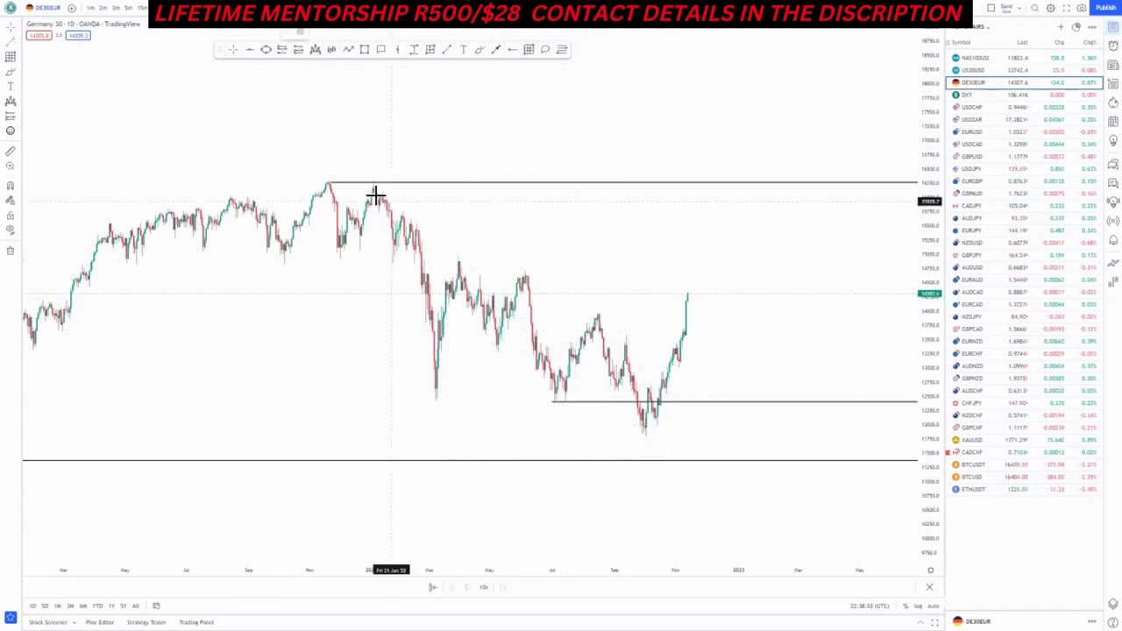
# Draw two falling lines, one from the January 2022 high to November 2022 and one from the October 2021 low through the March 2022 low
pyautogui.moveTo(377, 179)
pyautogui.mouseDown()
pyautogui.moveTo(689, 376)
pyautogui.moveTo(687, 366)
pyautogui.mouseUp()
pyautogui.moveTo(279, 259); pyautogui.dragTo(504, 462)
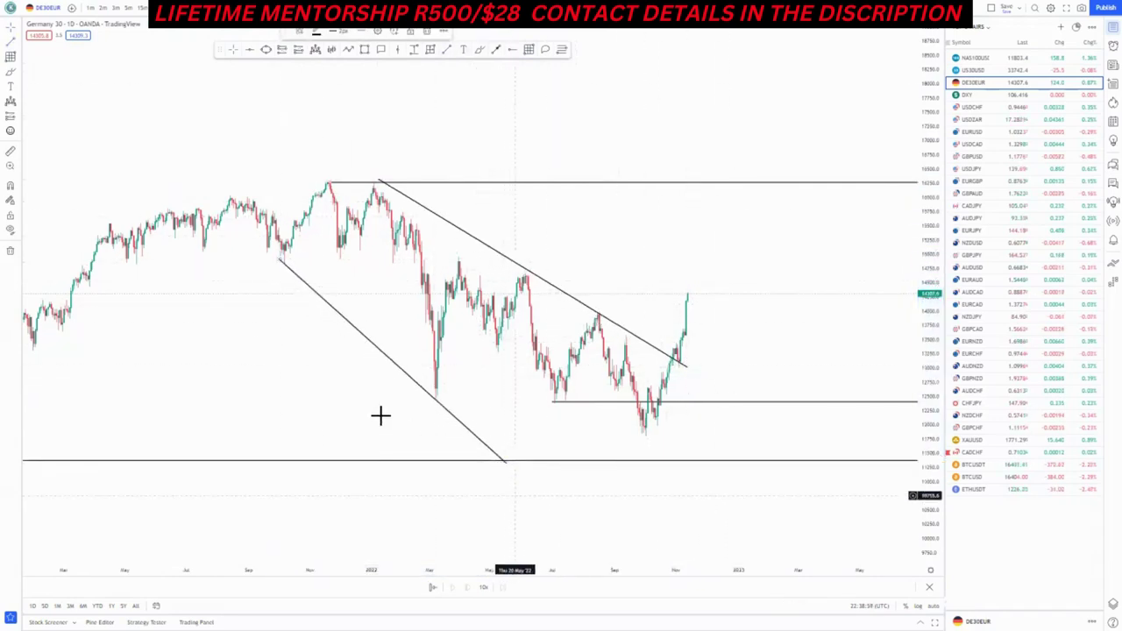
# Shorten the upper falling line so that it ends just past the August 2022 high
pyautogui.scroll(1, 520, 388)
pyautogui.moveTo(662, 368); pyautogui.dragTo(579, 319)
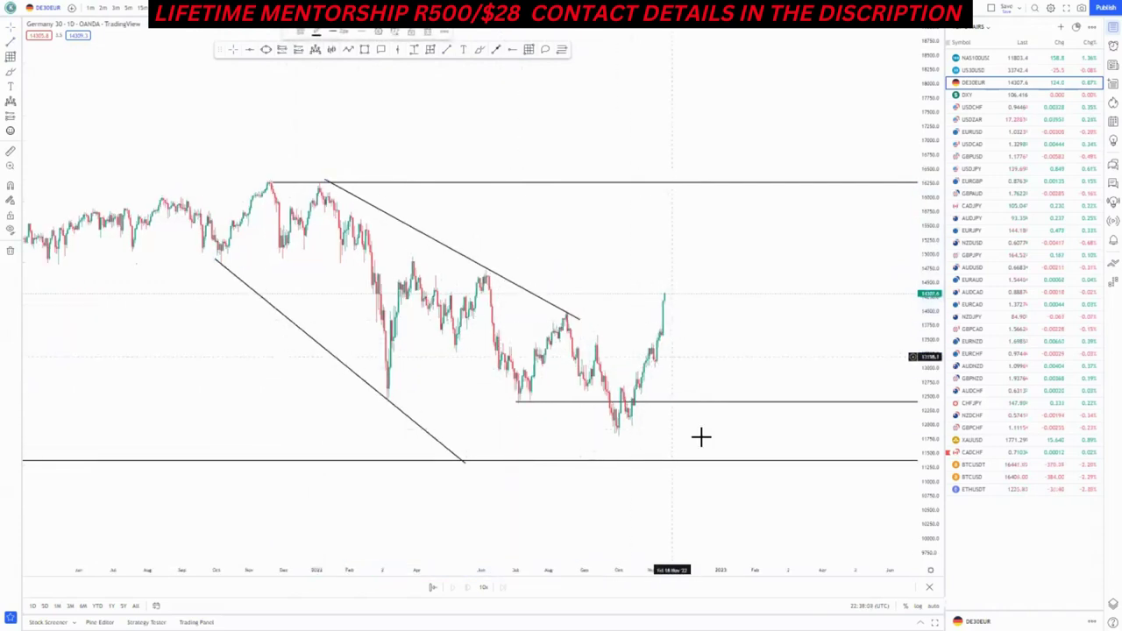
pyautogui.scroll(-1, 692, 436)
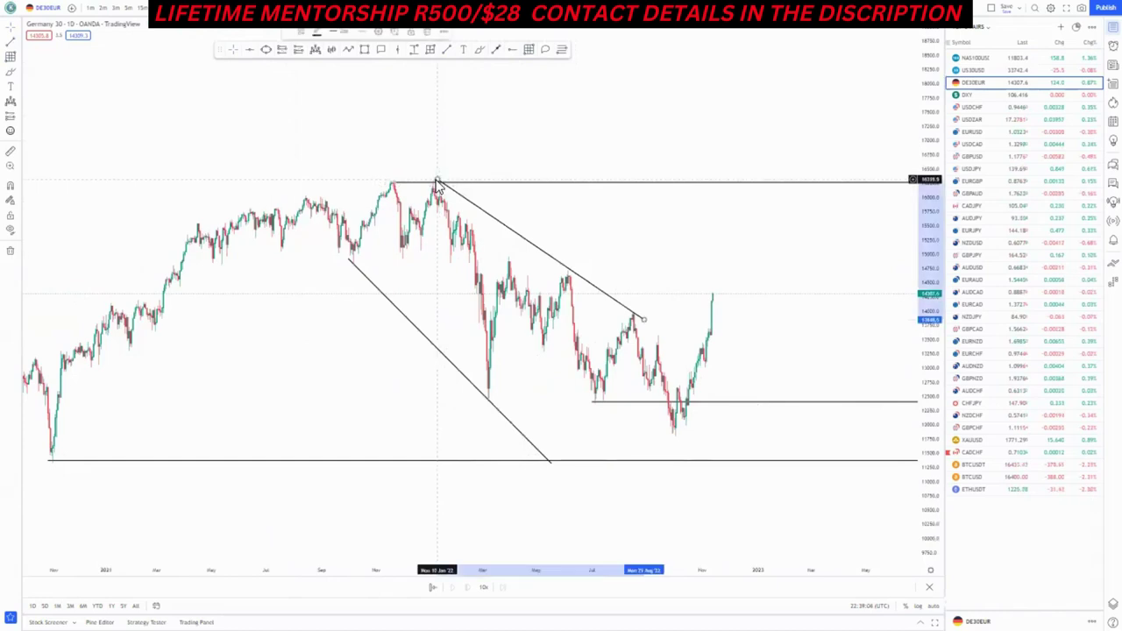
# Draw a falling line from the May 2022 low past the July low, and extend the upper falling line to about 13,200 near early November
pyautogui.moveTo(568, 368); pyautogui.dragTo(418, 377)
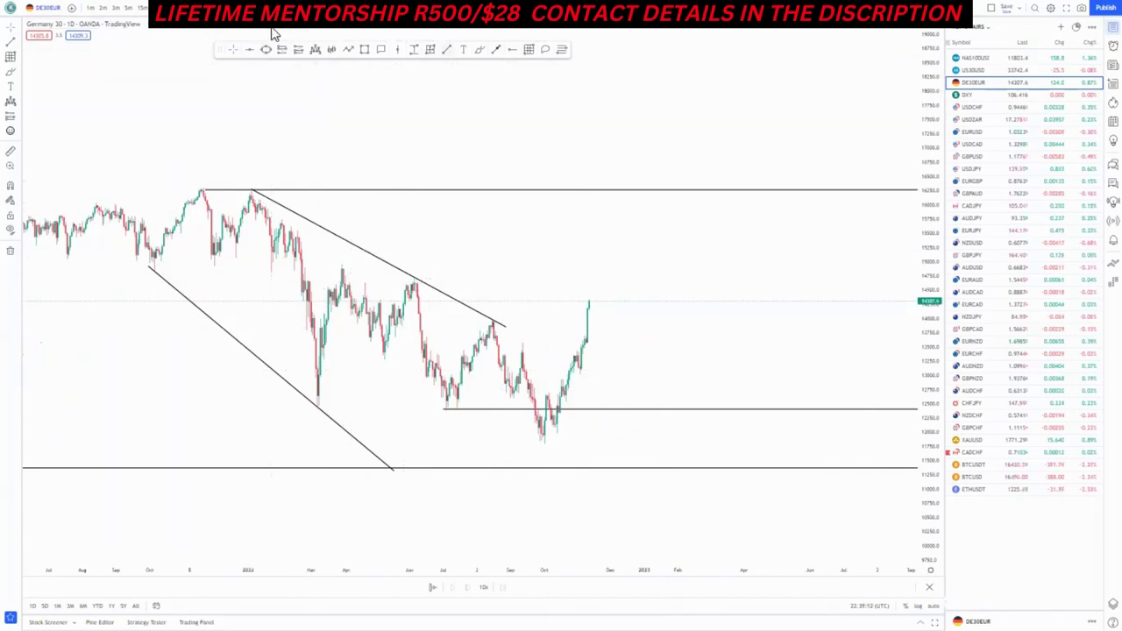
pyautogui.moveTo(382, 356); pyautogui.dragTo(512, 463)
pyautogui.moveTo(506, 328); pyautogui.dragTo(574, 368)
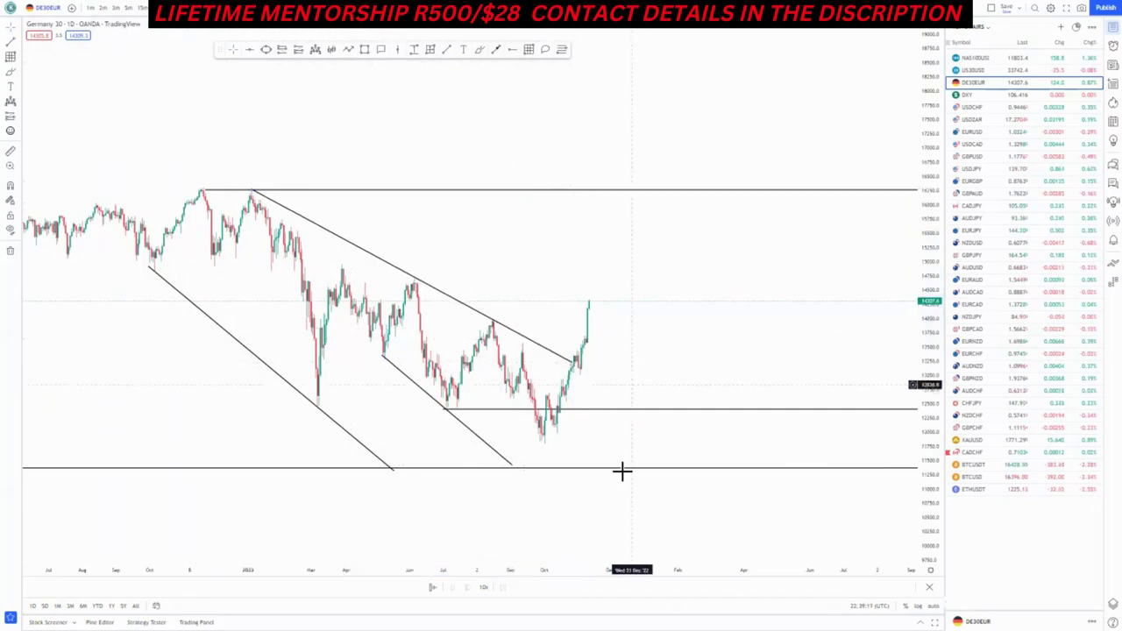